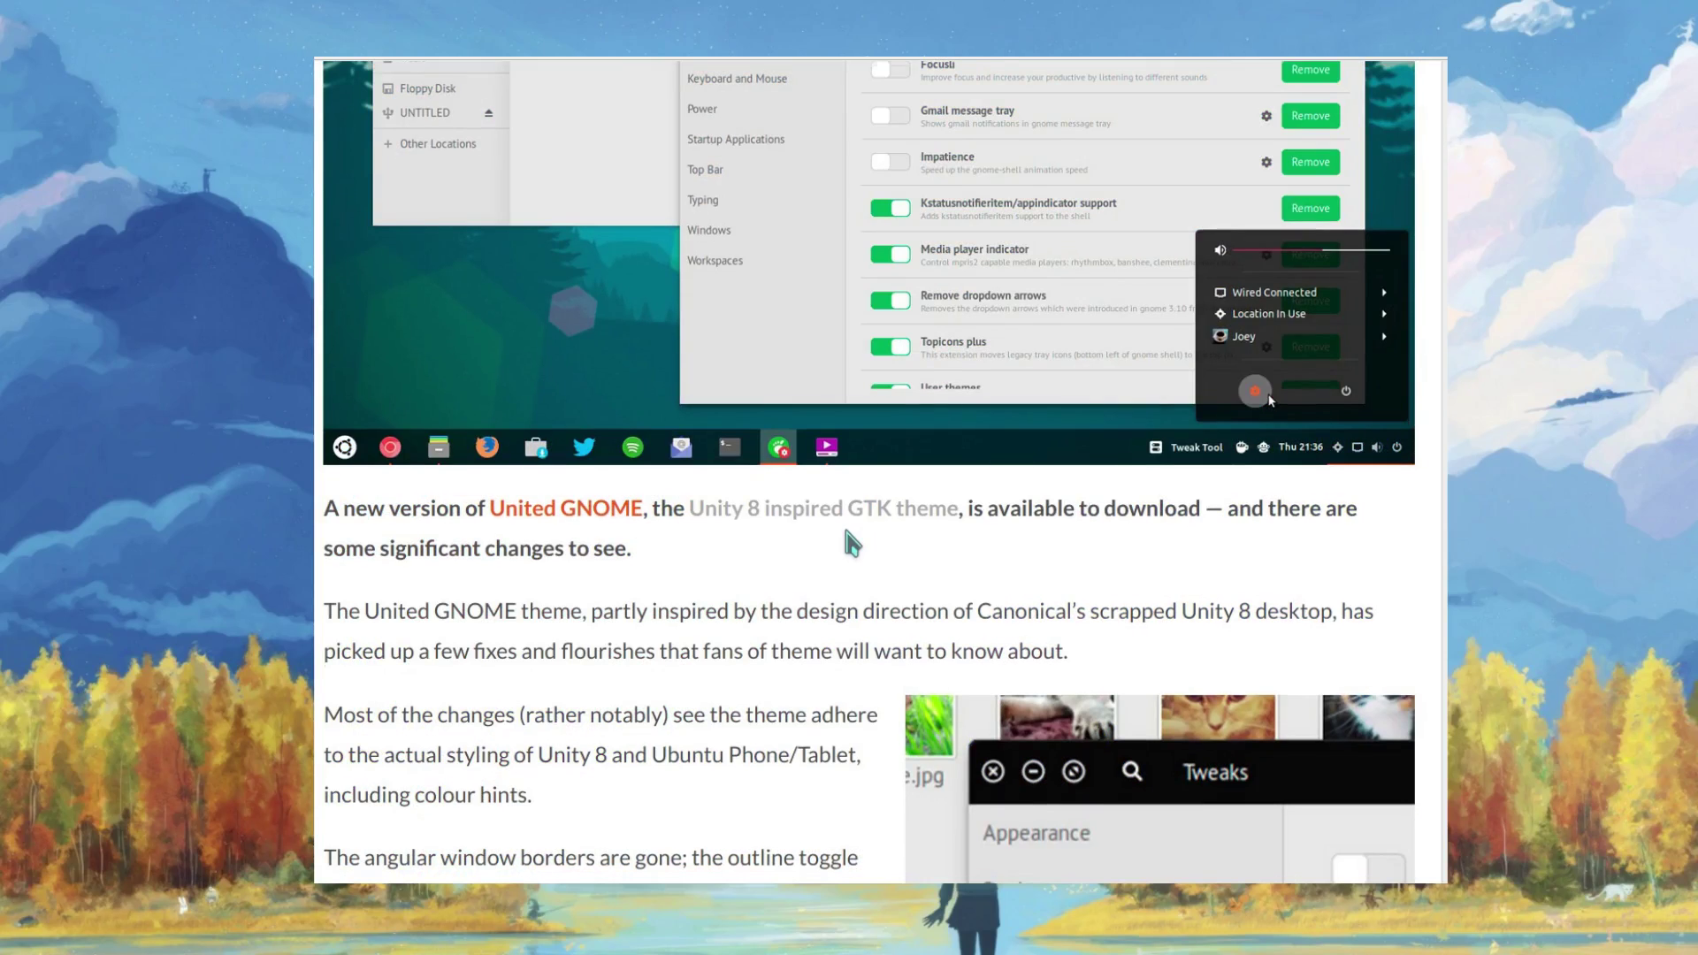
Skim the United GNOME article and open its Unity 8-inspired GTK theme link in a new tab
scroll(849, 530, up, 3)
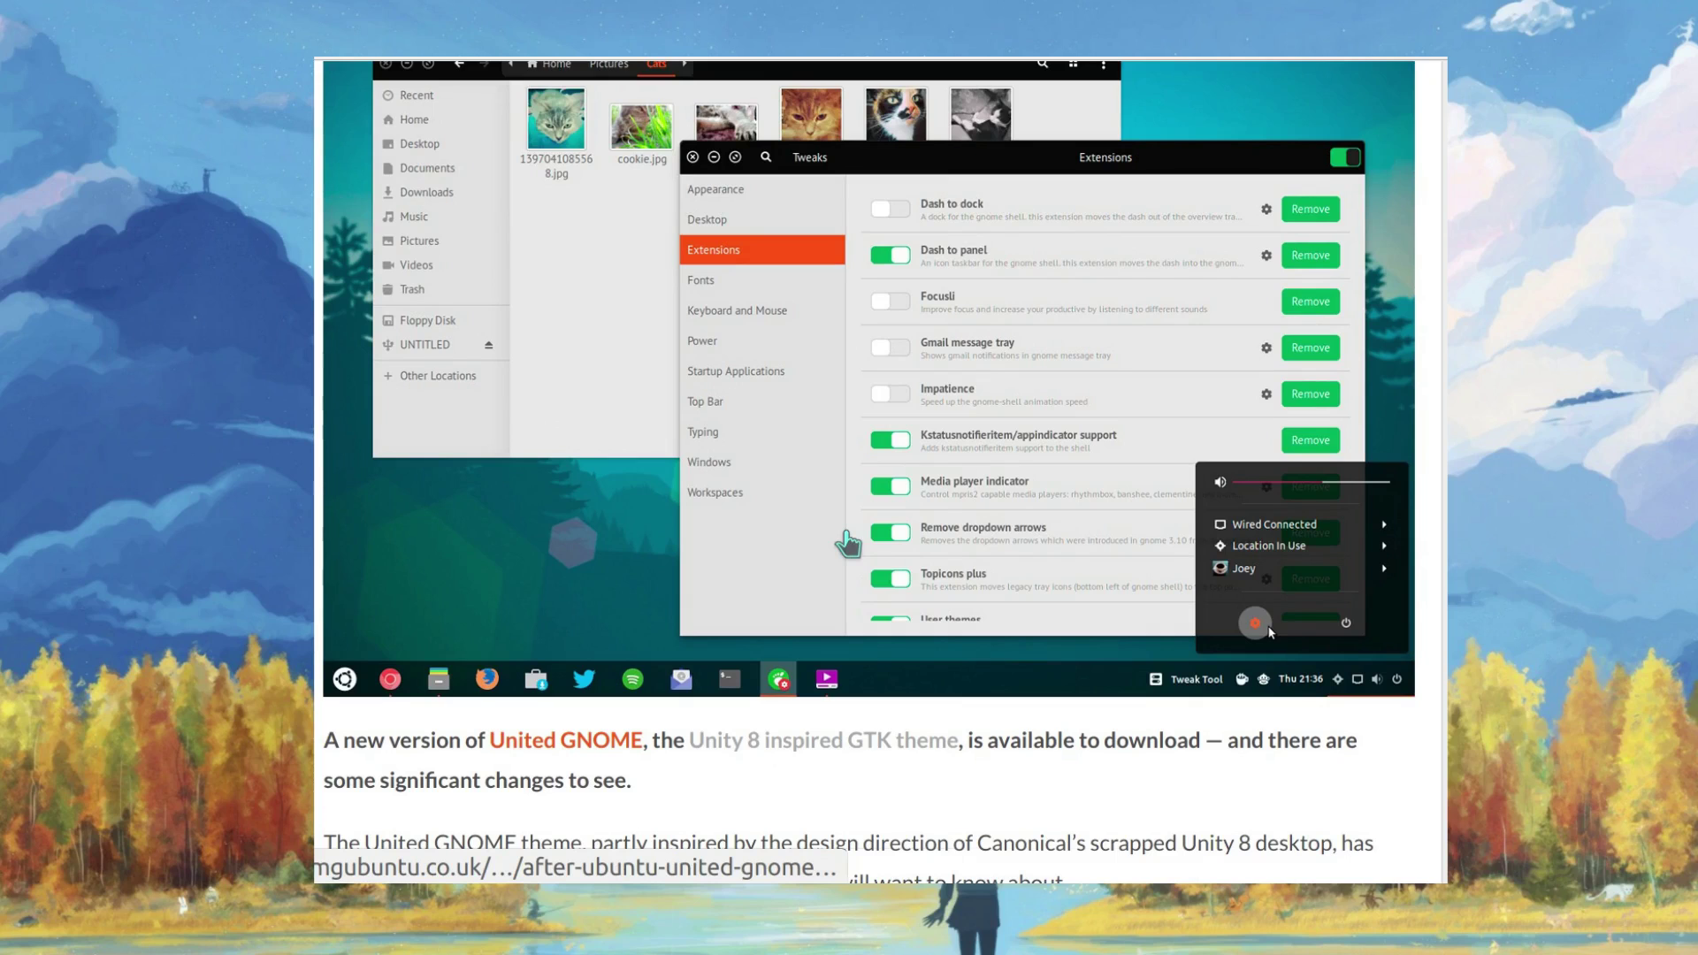
scroll(847, 543, down, 4)
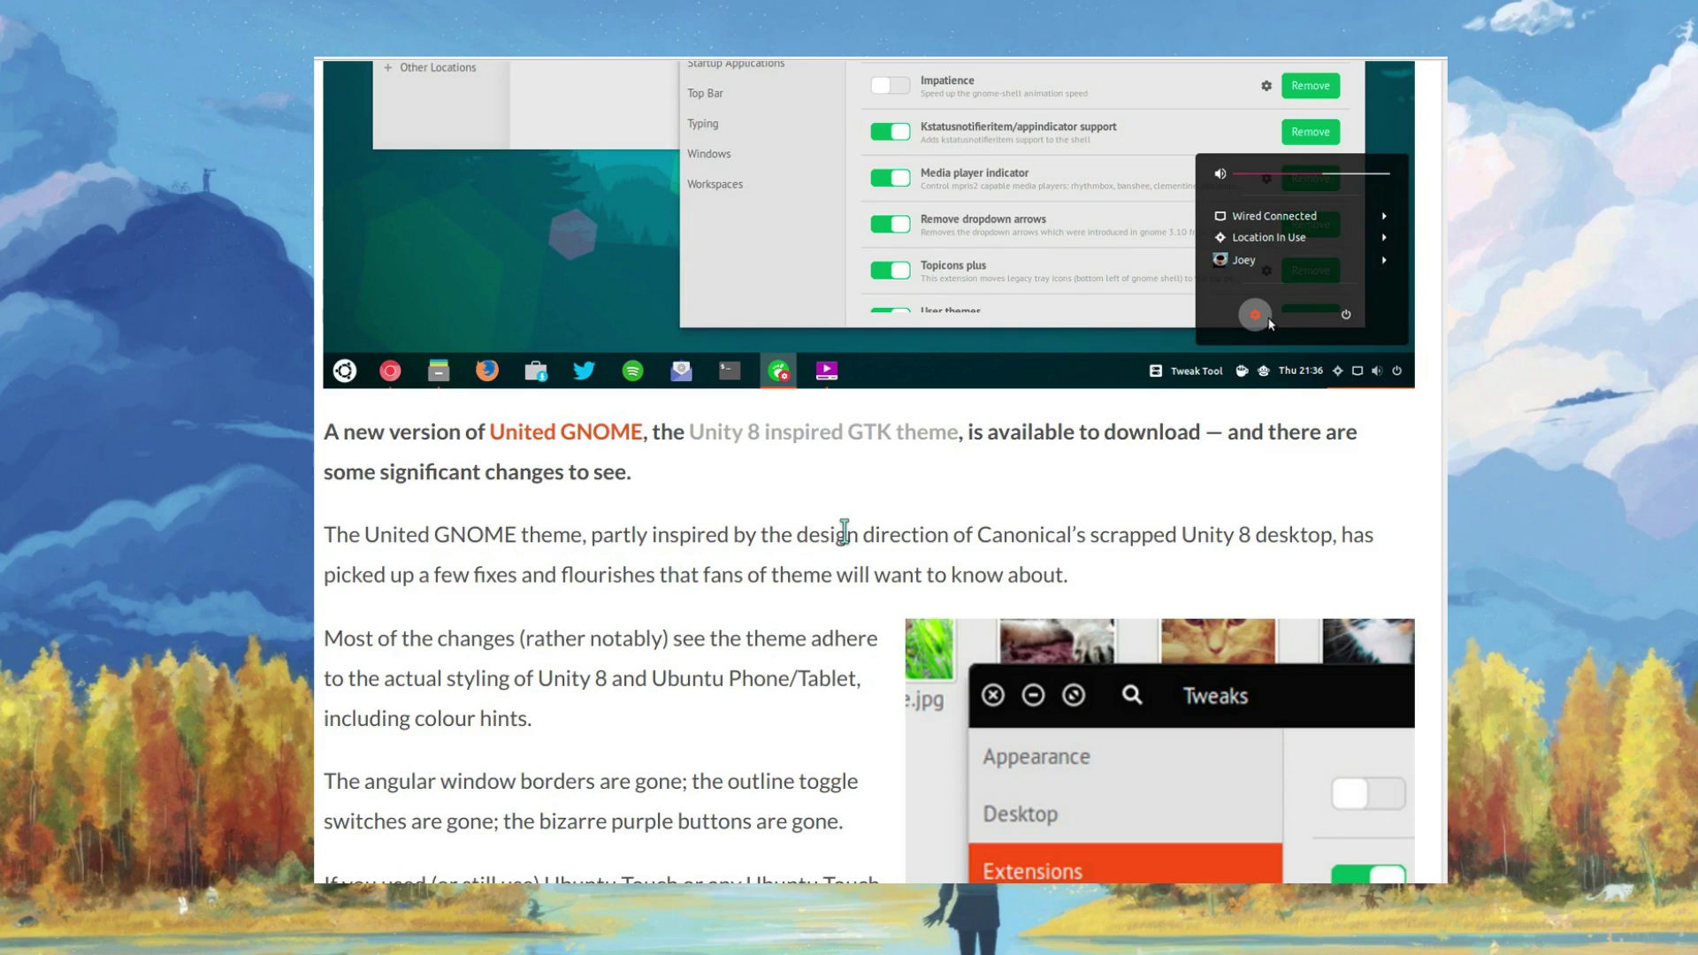
scroll(845, 531, down, 5)
scroll(844, 532, up, 5)
scroll(845, 531, up, 4)
scroll(844, 535, up, 3)
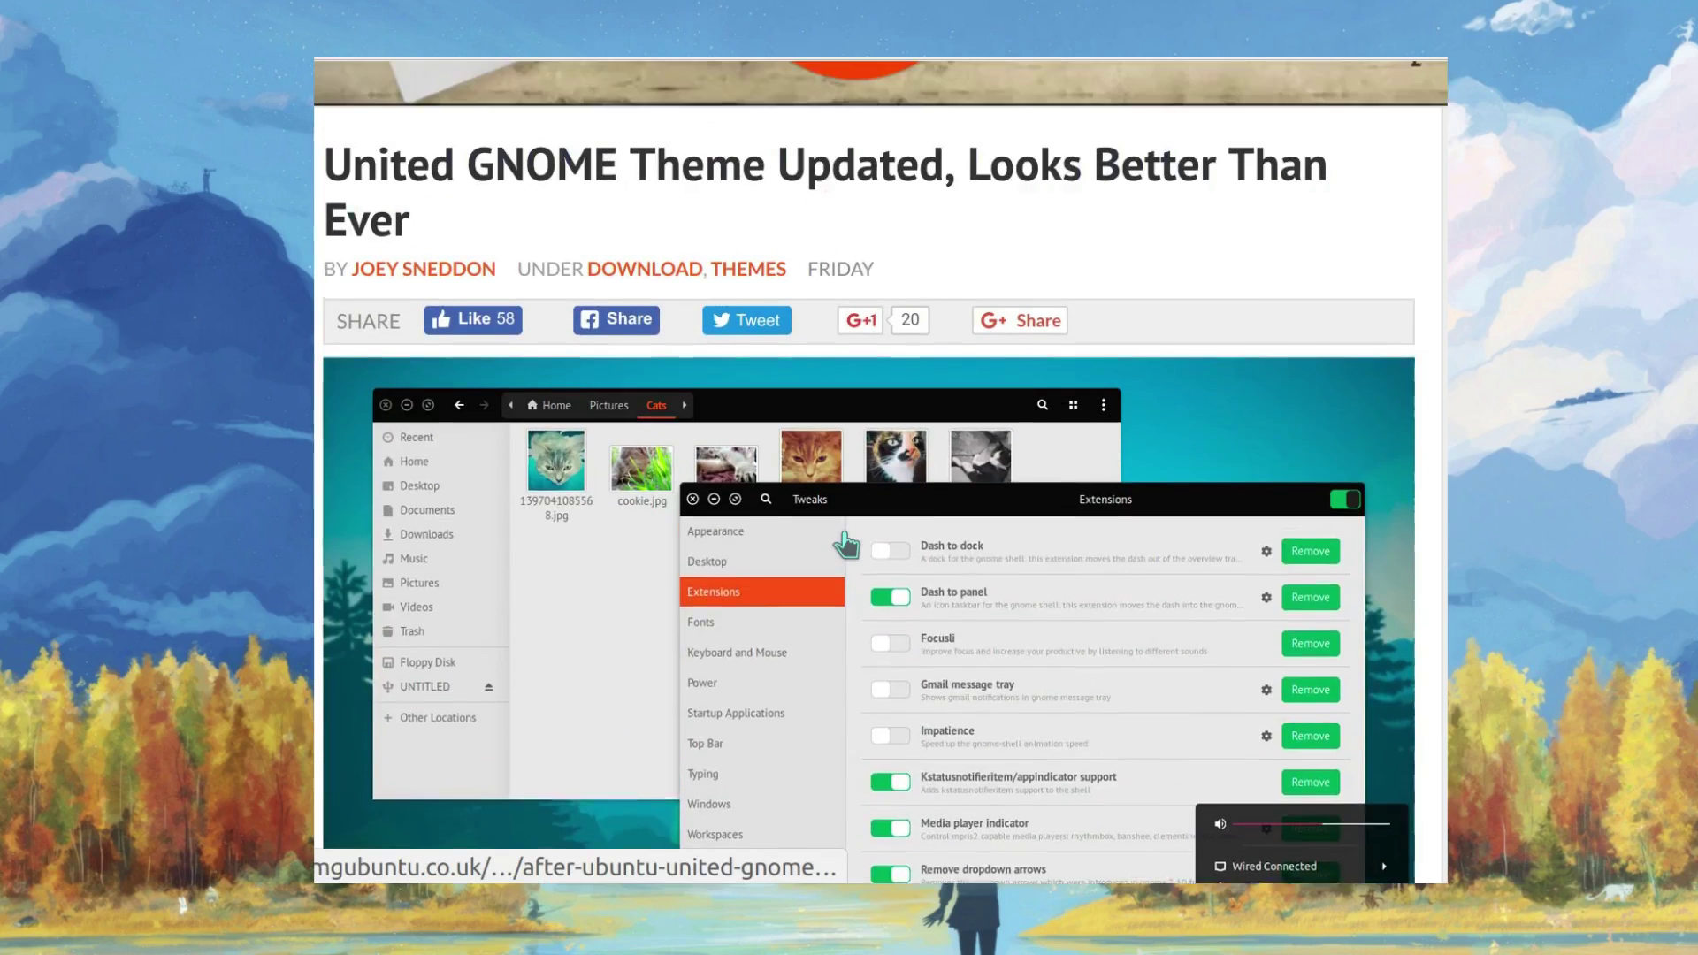
scroll(845, 544, up, 2)
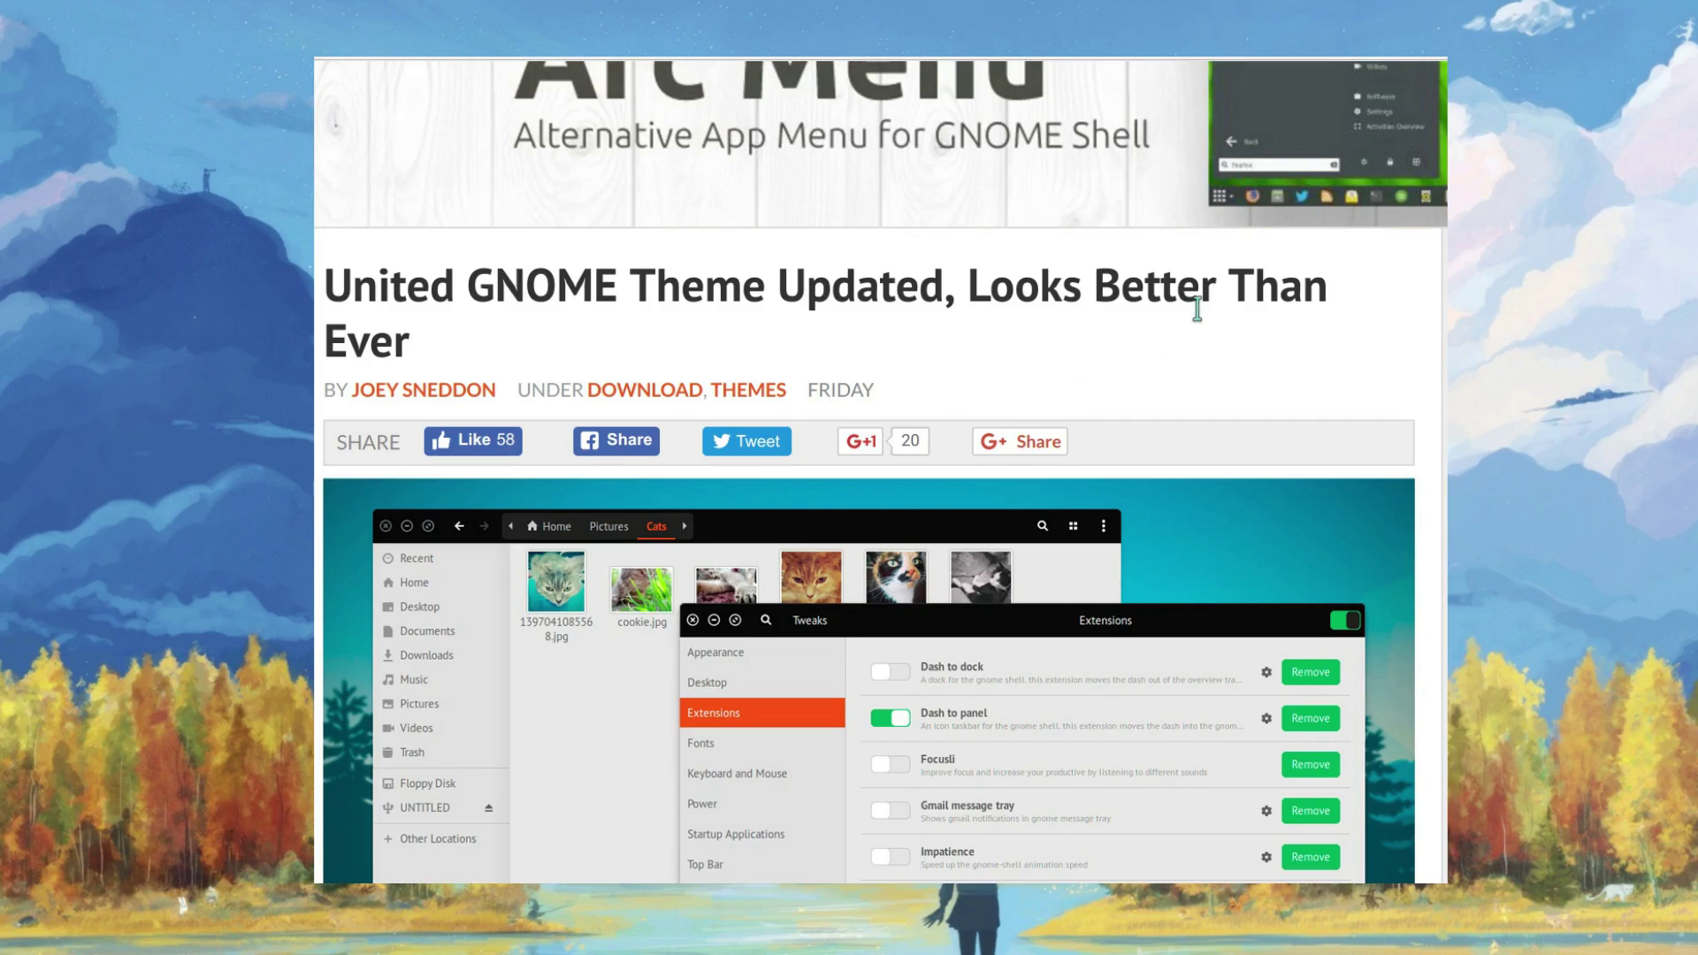
scroll(1196, 309, down, 5)
scroll(1004, 329, up, 1)
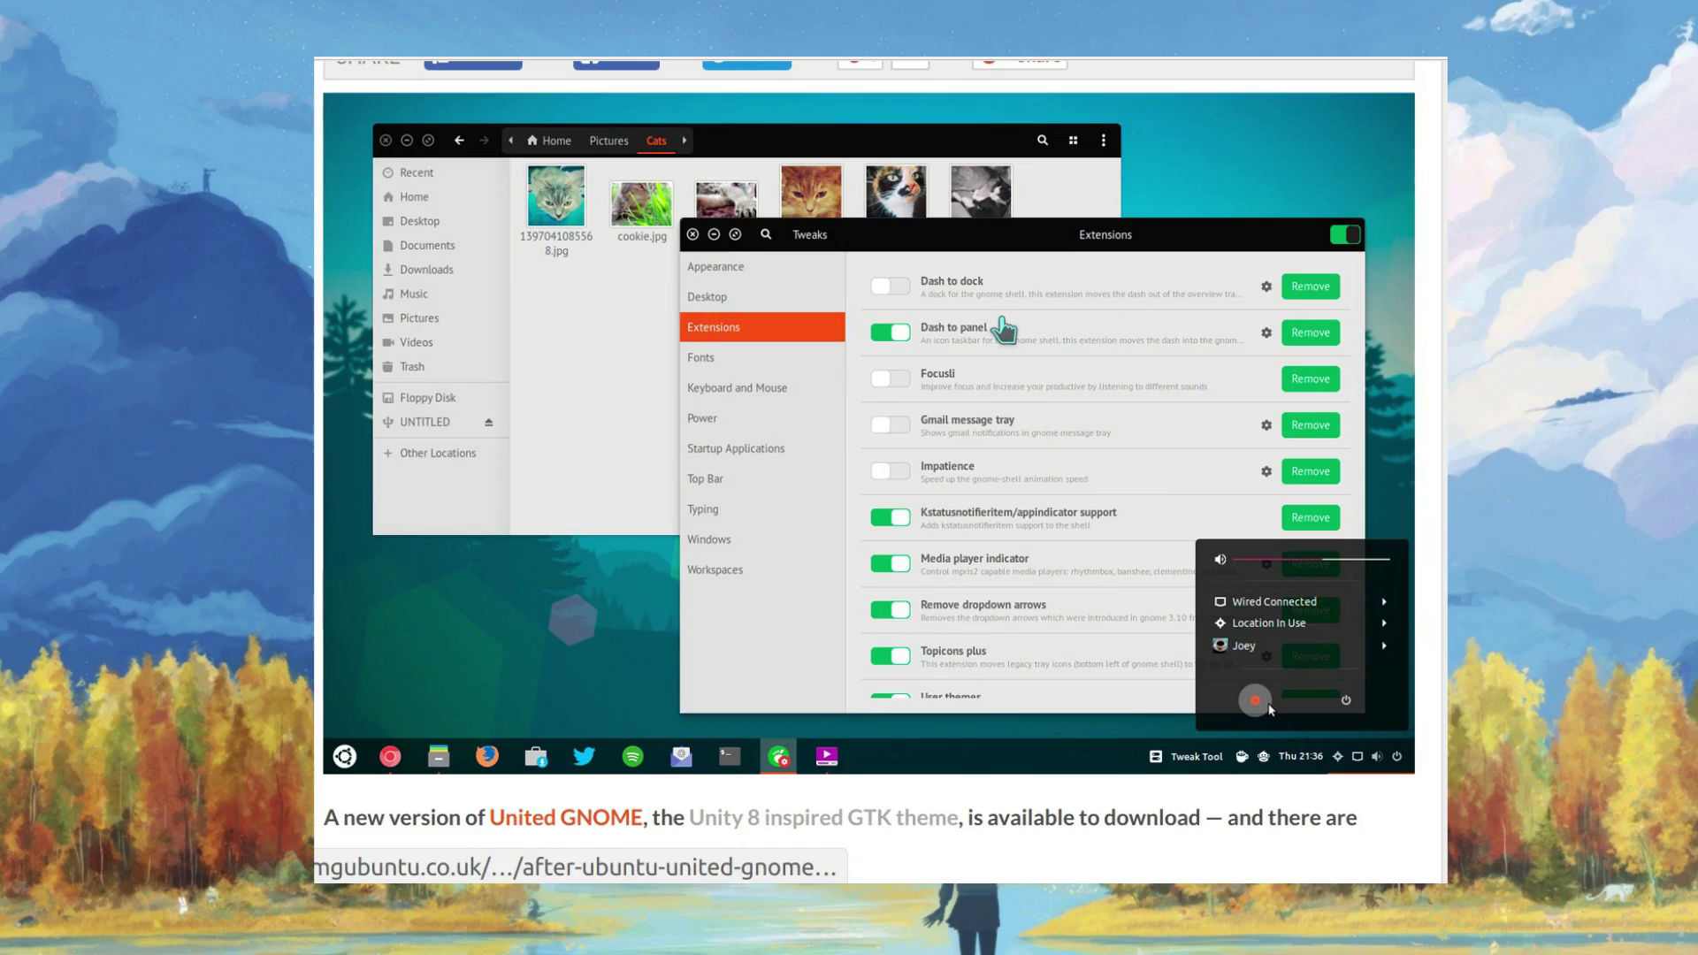
scroll(1004, 329, down, 2)
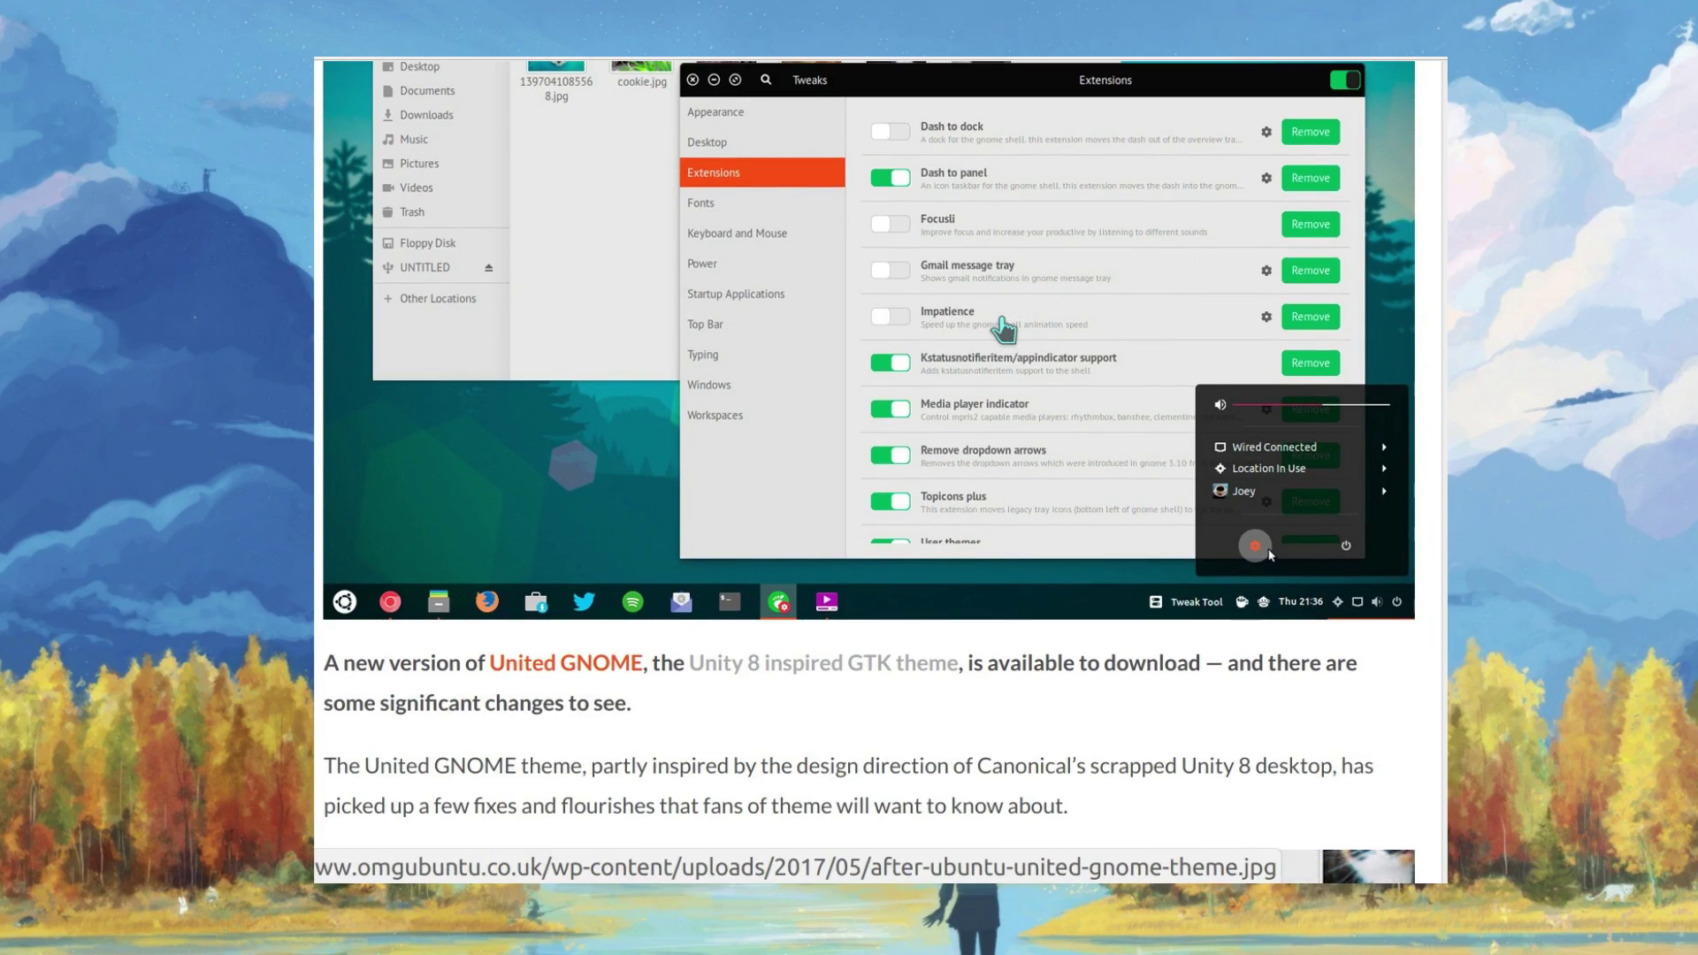
scroll(1004, 329, down, 3)
scroll(1004, 329, up, 2)
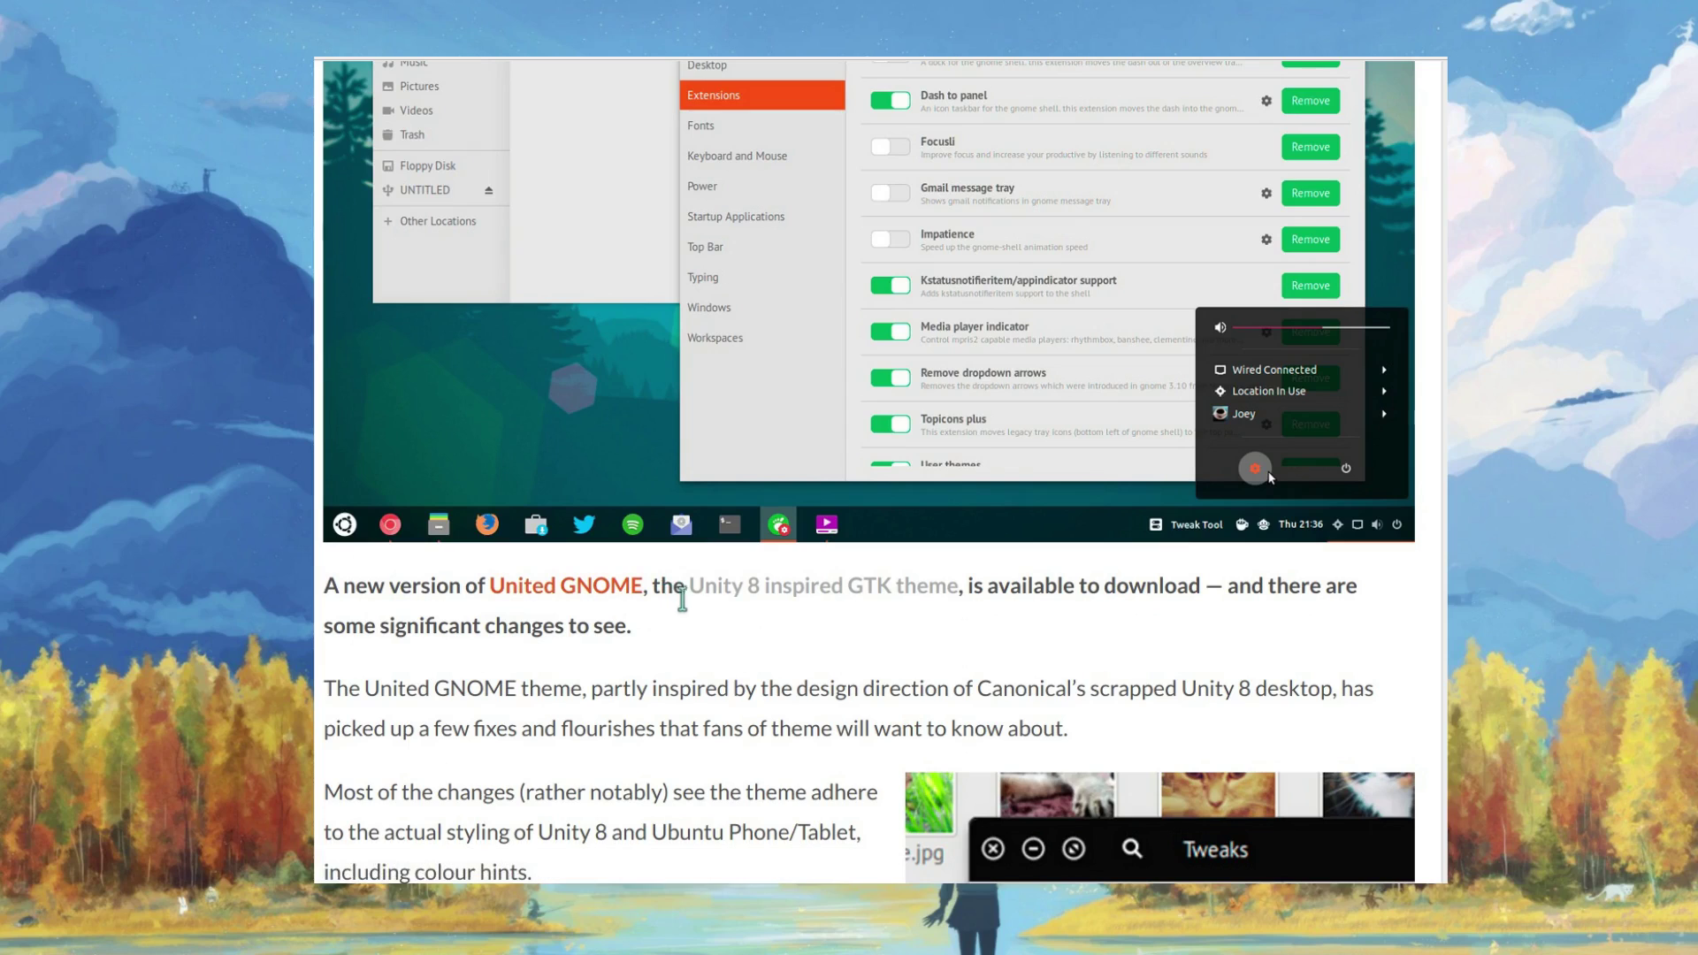
middle_click(758, 600)
Download the United-Latest.tar.gz archive from the 'Download United GNOME theme' button
scroll(619, 668, down, 3)
scroll(699, 425, down, 6)
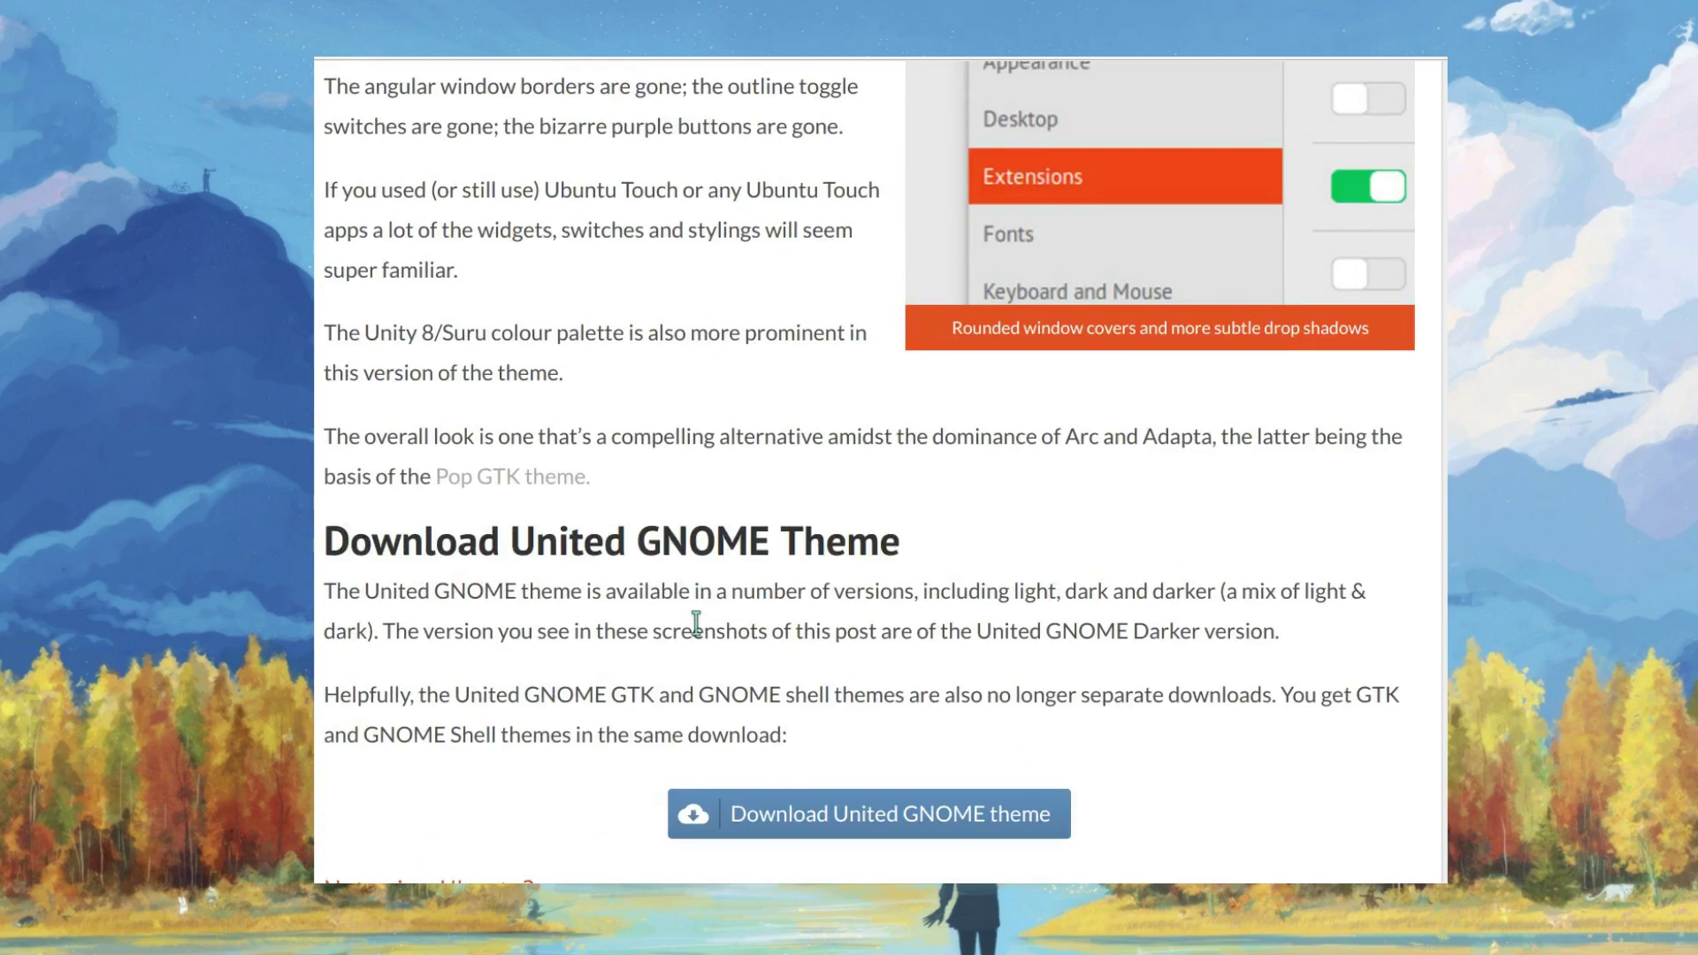
scroll(696, 624, down, 1)
scroll(699, 630, down, 3)
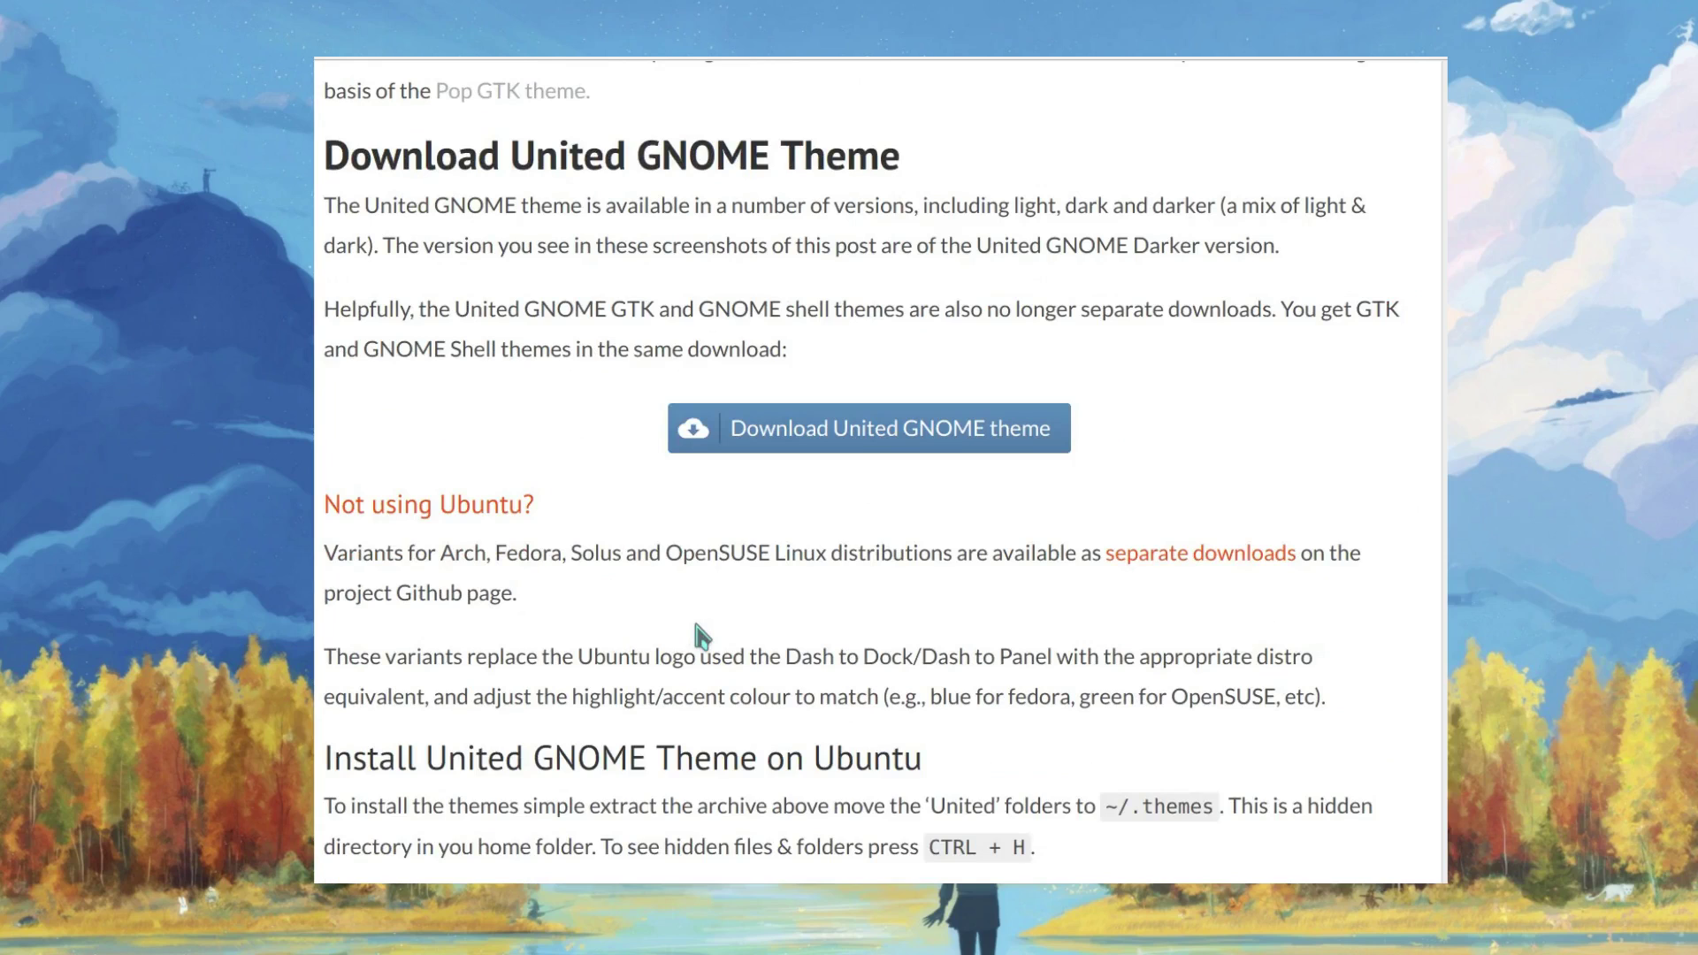
click(816, 450)
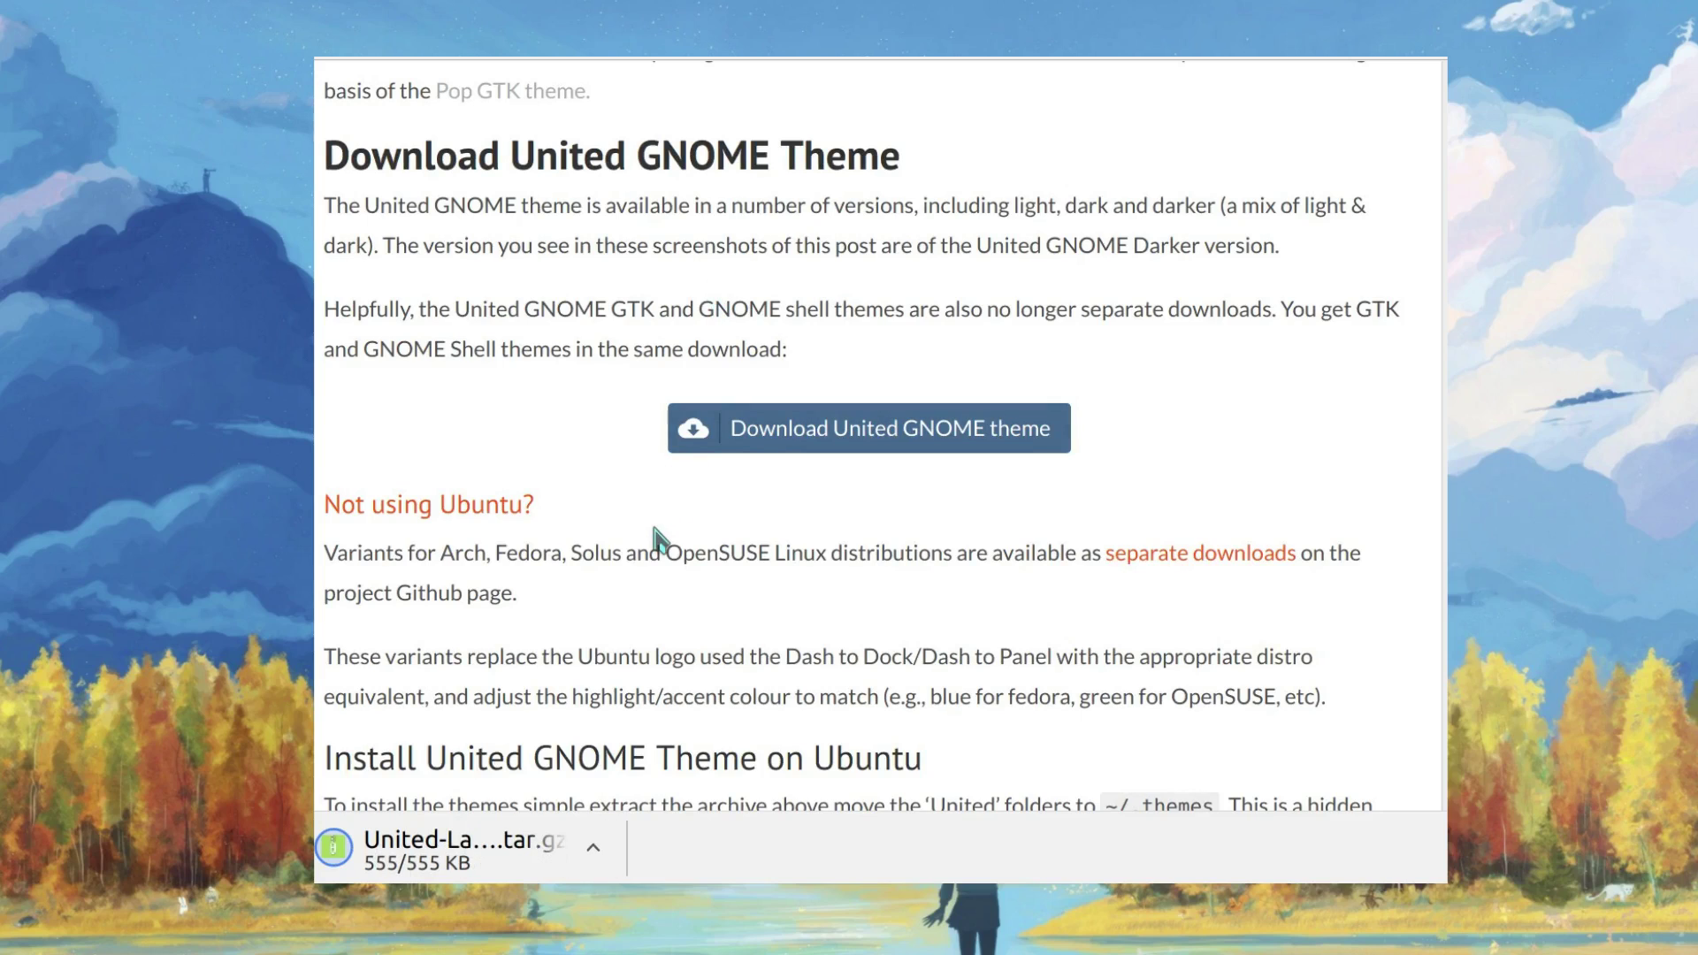
scroll(589, 517, down, 3)
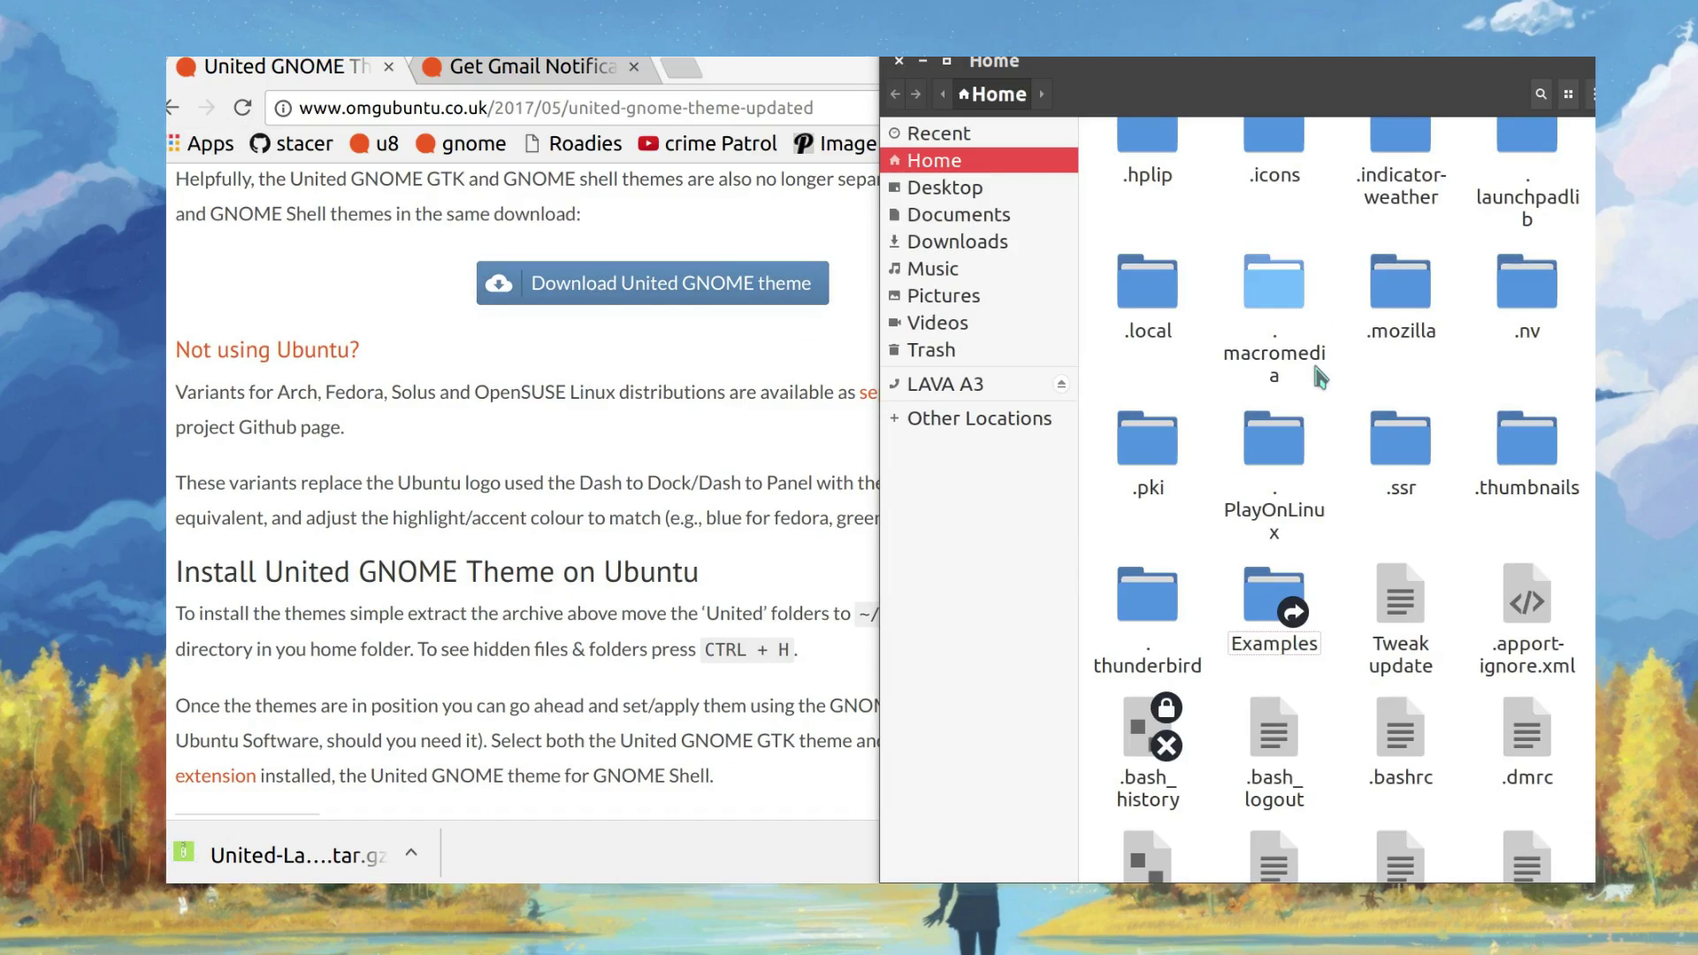
Maximize the Files window and show hidden folders like .config, .icons and .local in Home
double_click(1315, 63)
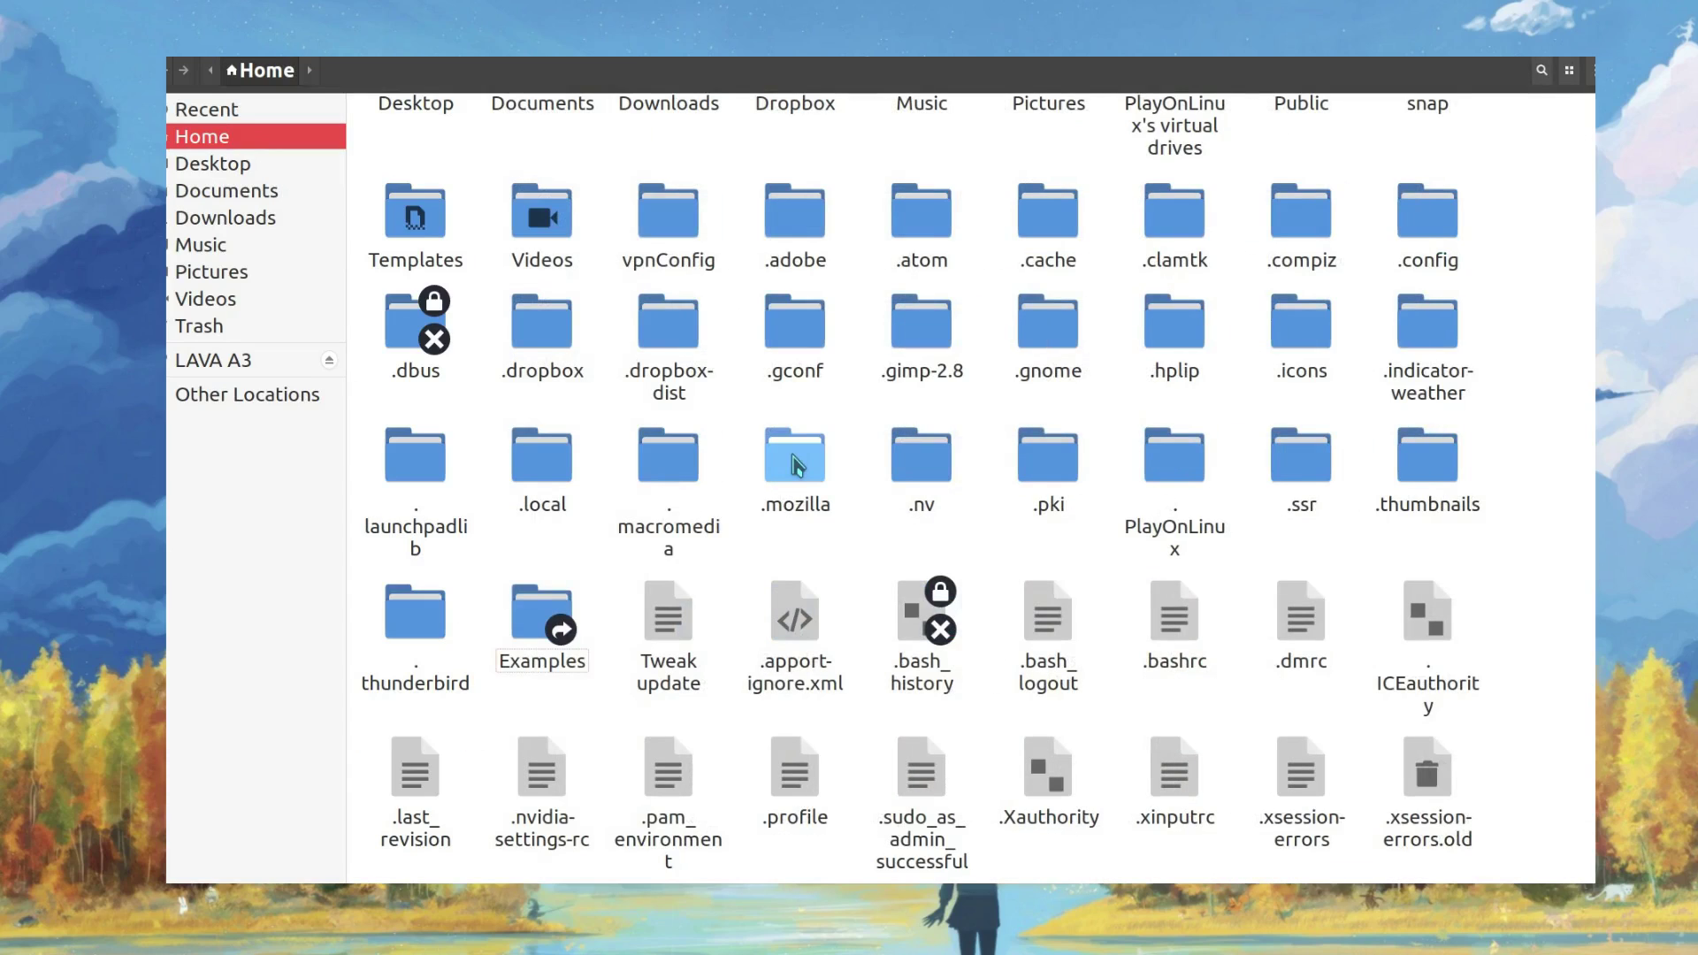
key(ctrl+h)
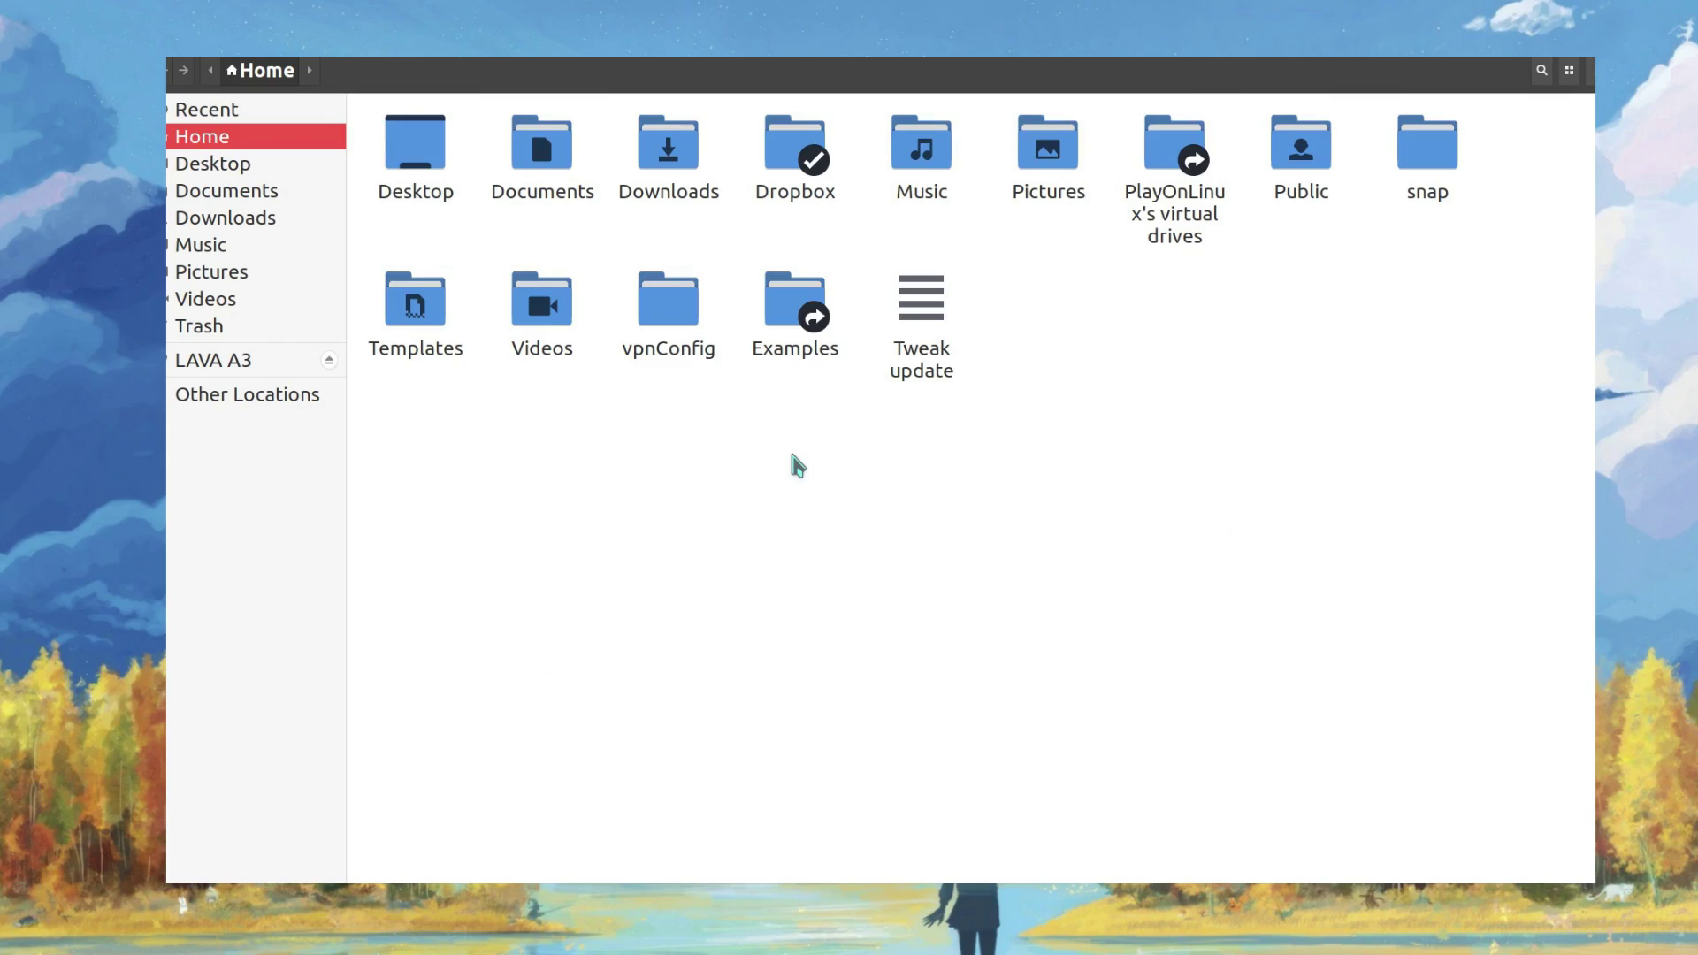
key(ctrl+h)
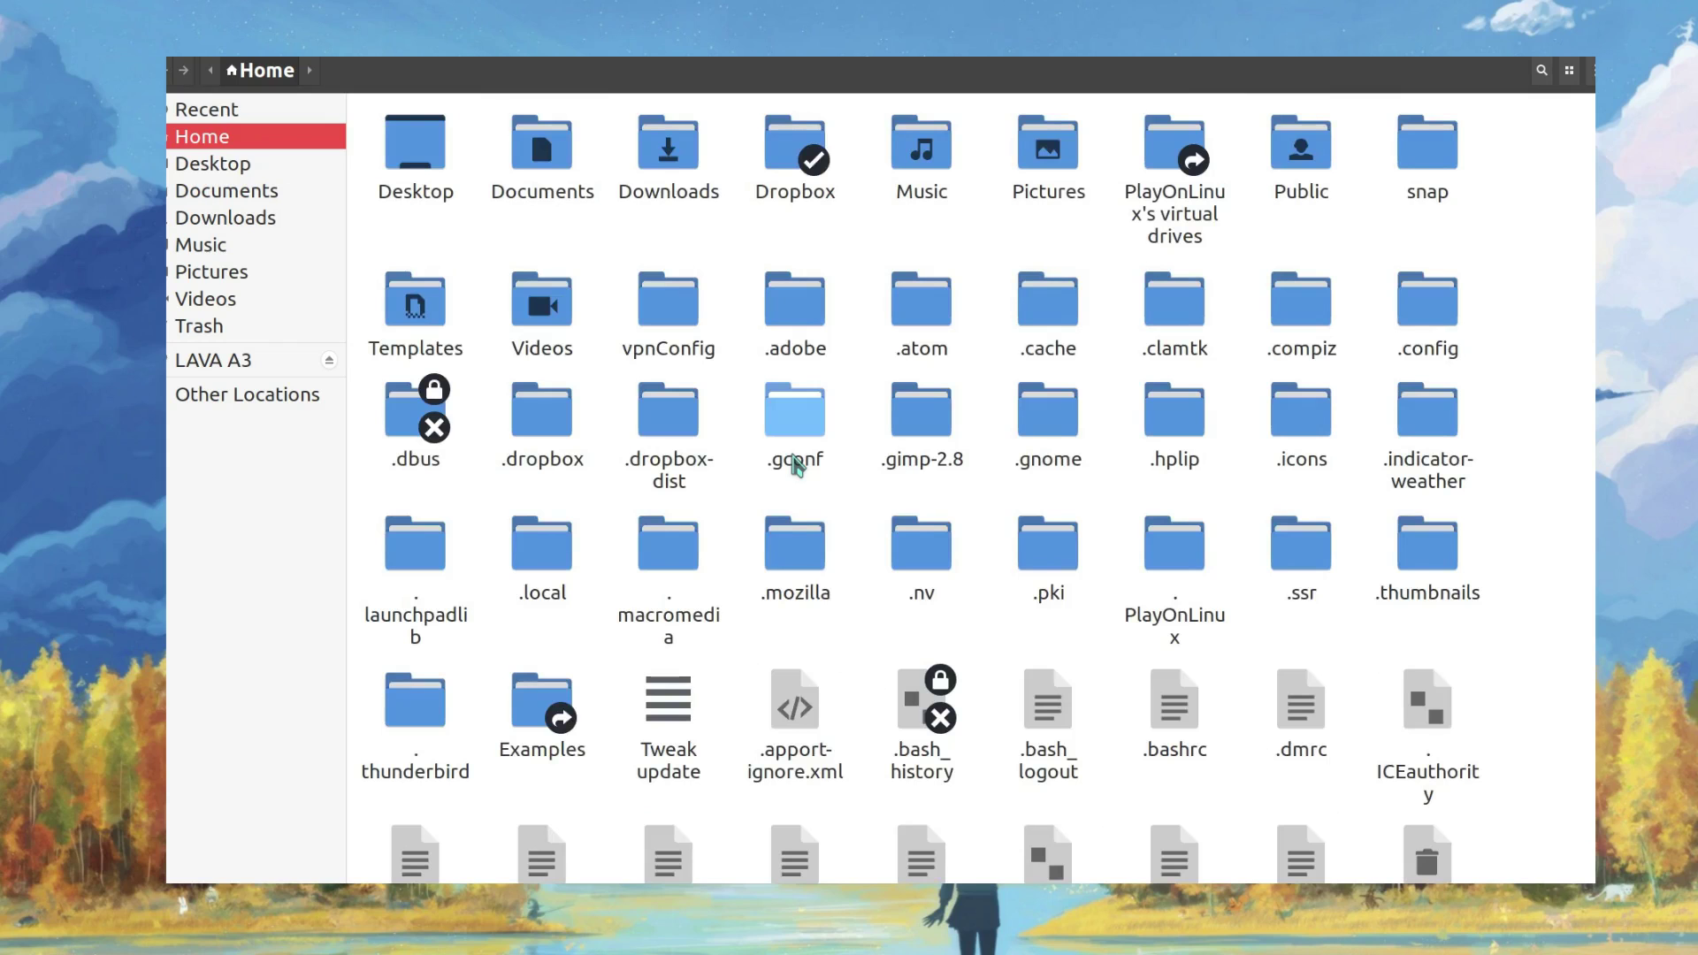
scroll(857, 468, down, 2)
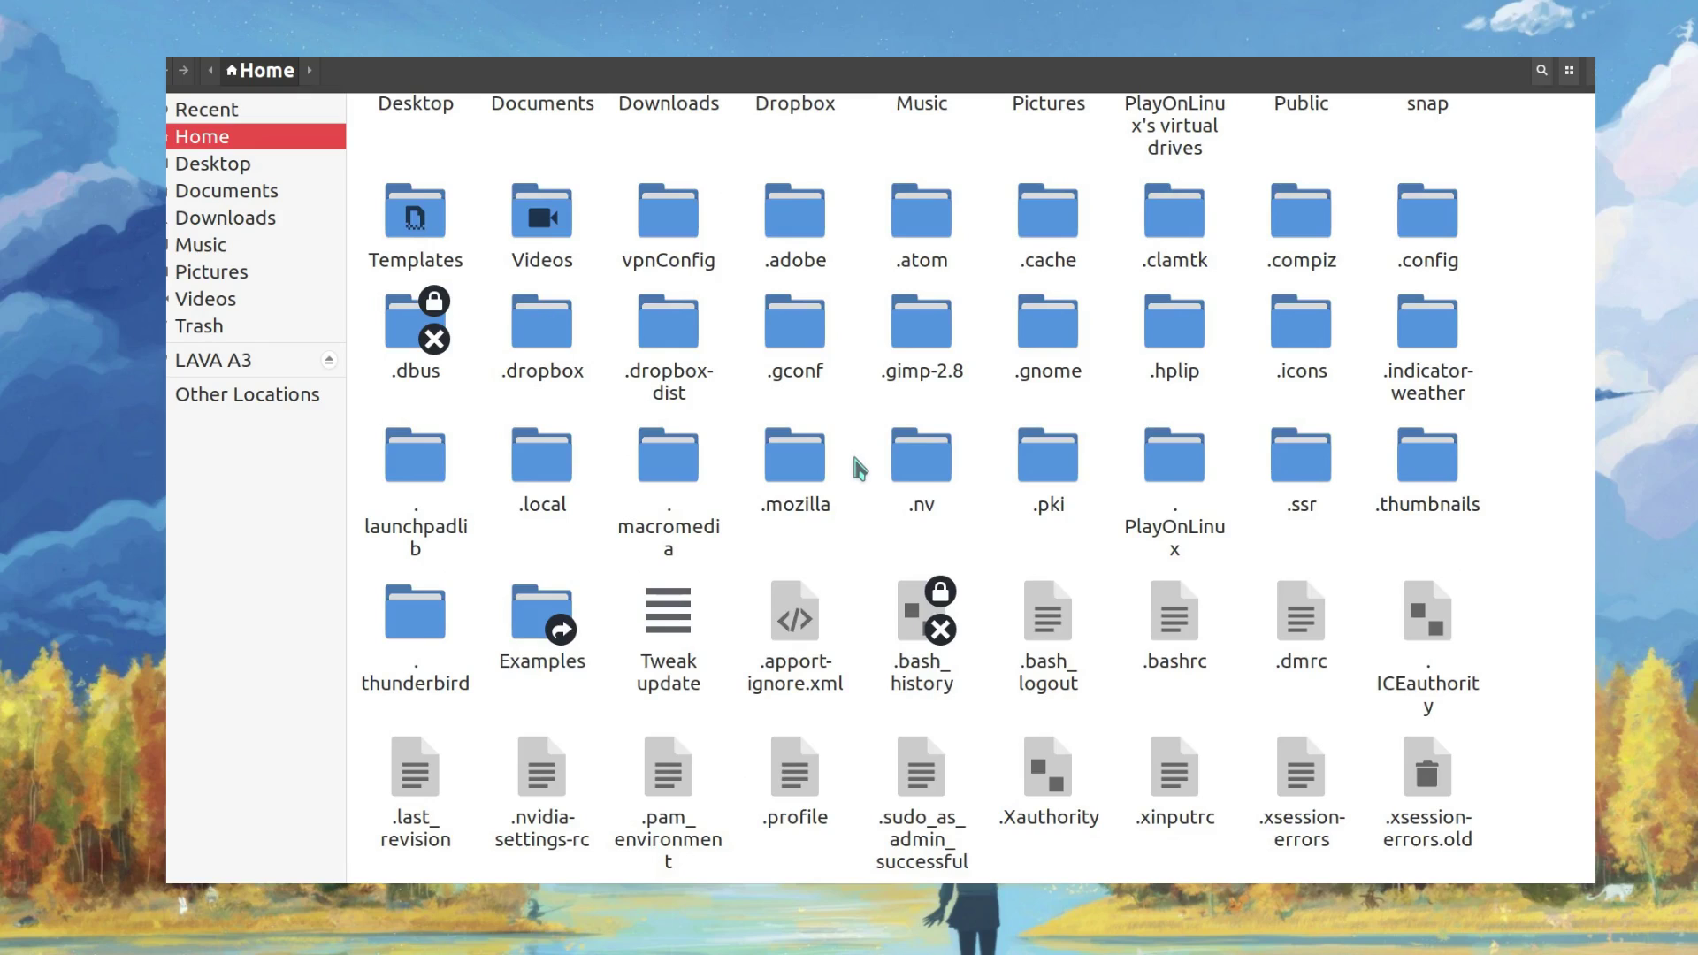
scroll(856, 468, up, 2)
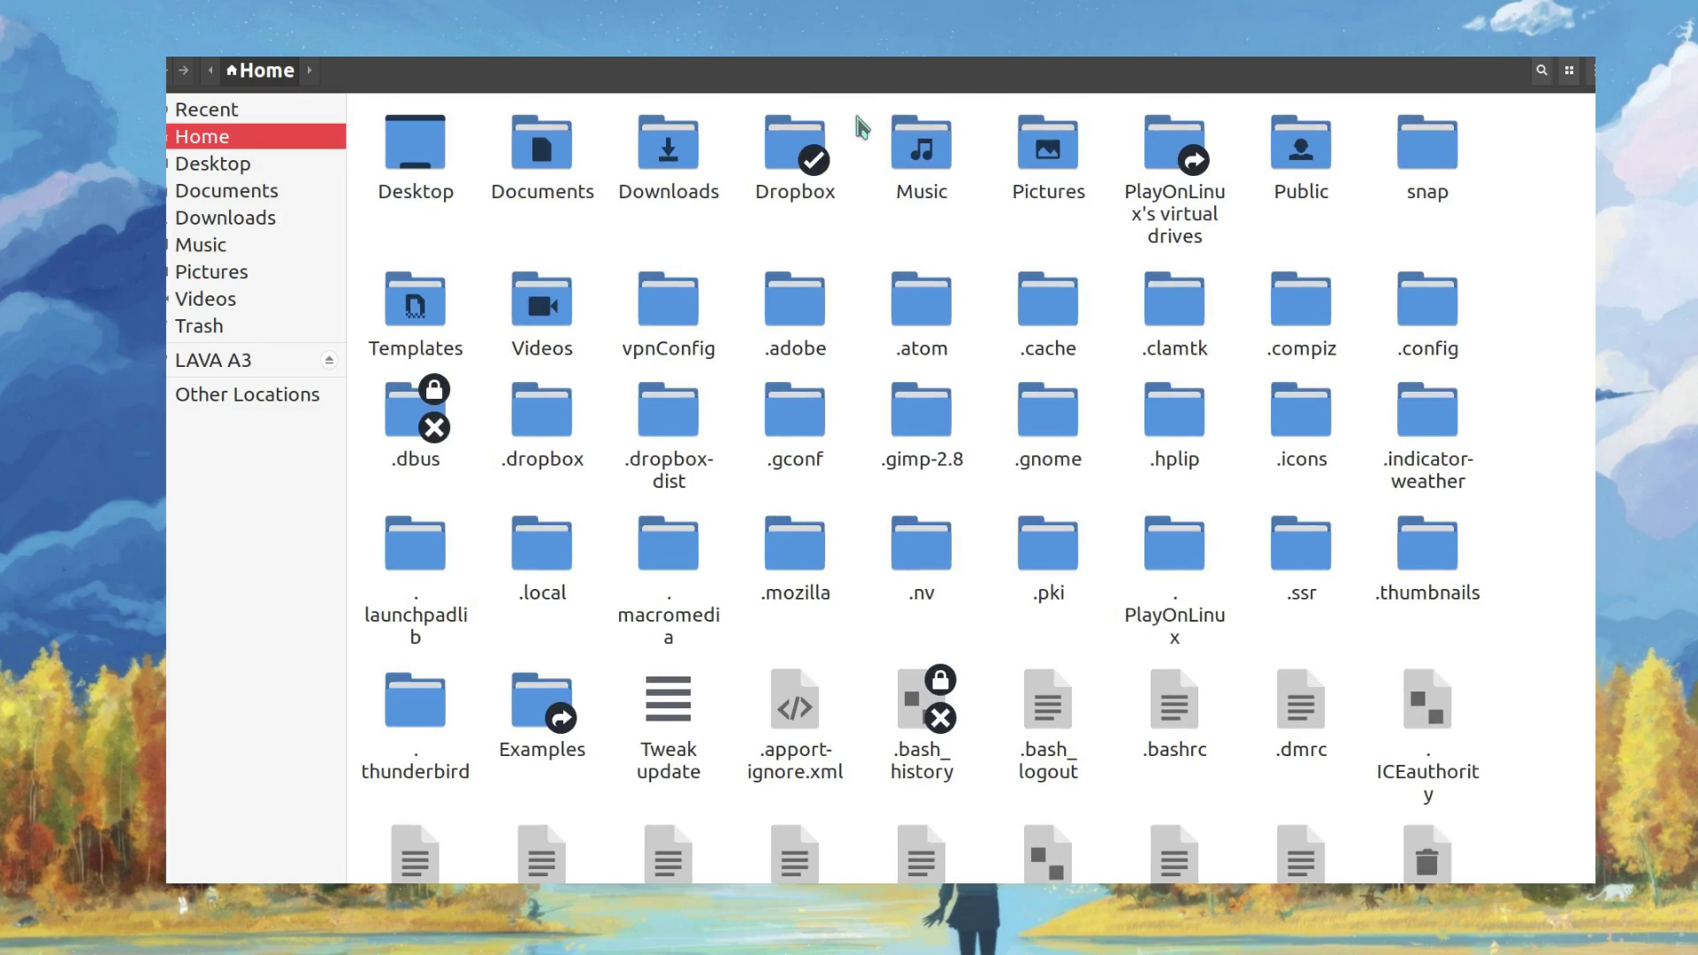
Add a new folder named '.themes' to the Home folder
right_click(1562, 285)
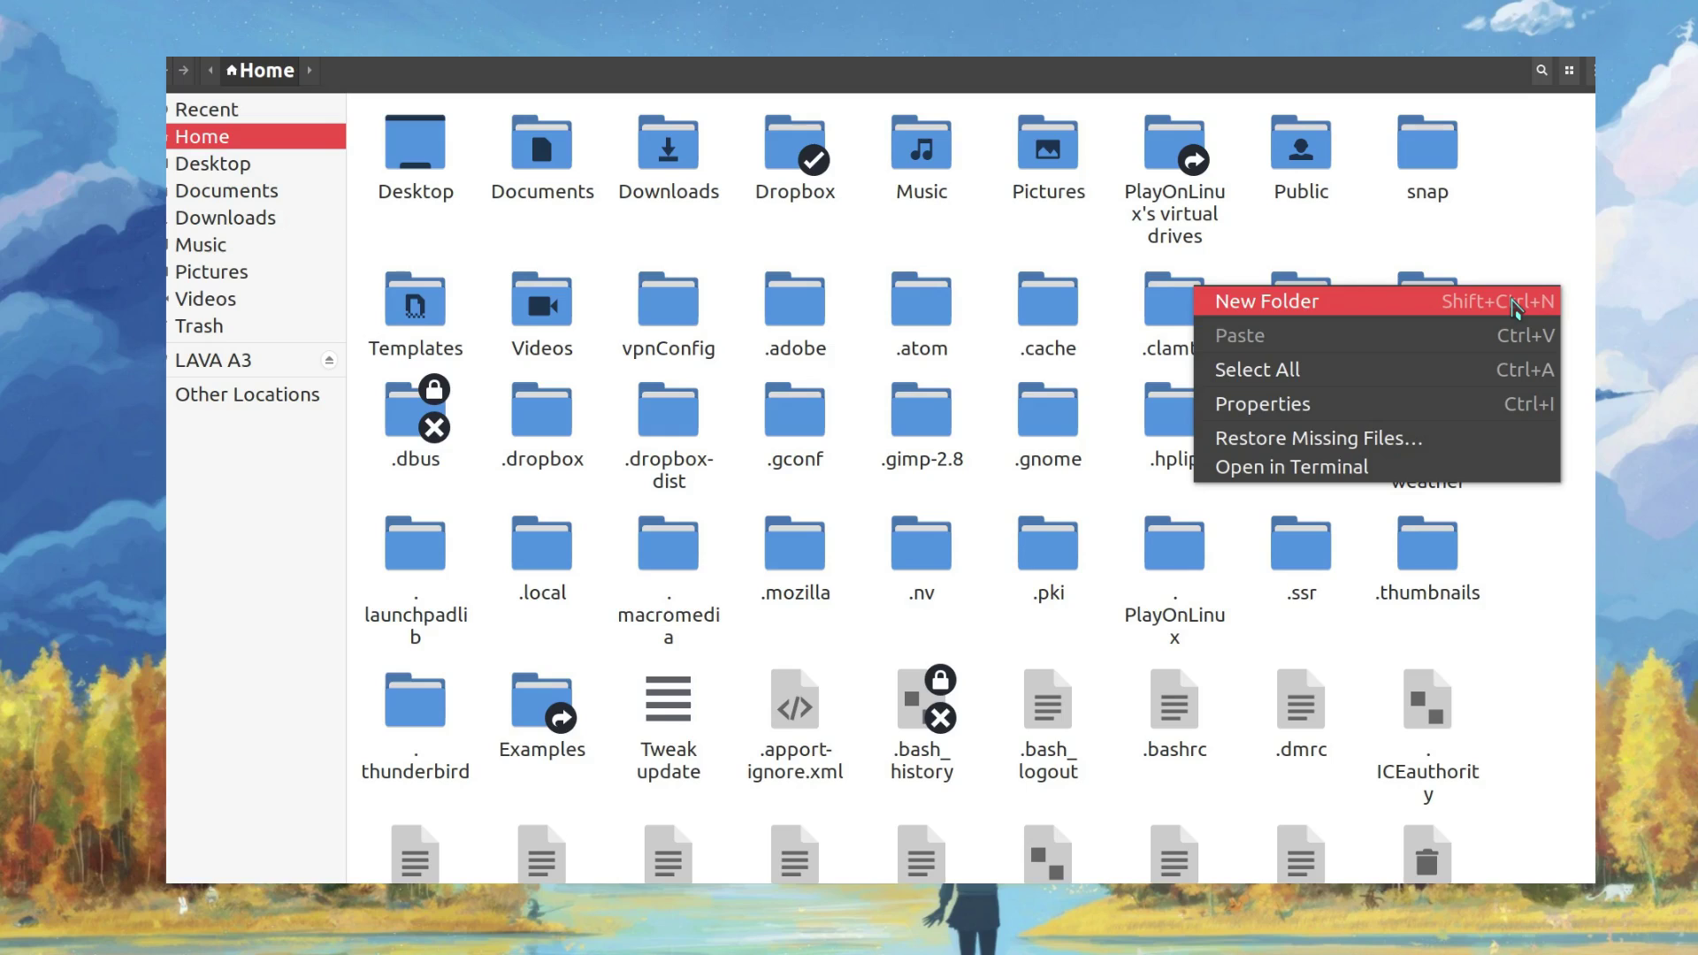
click(1514, 306)
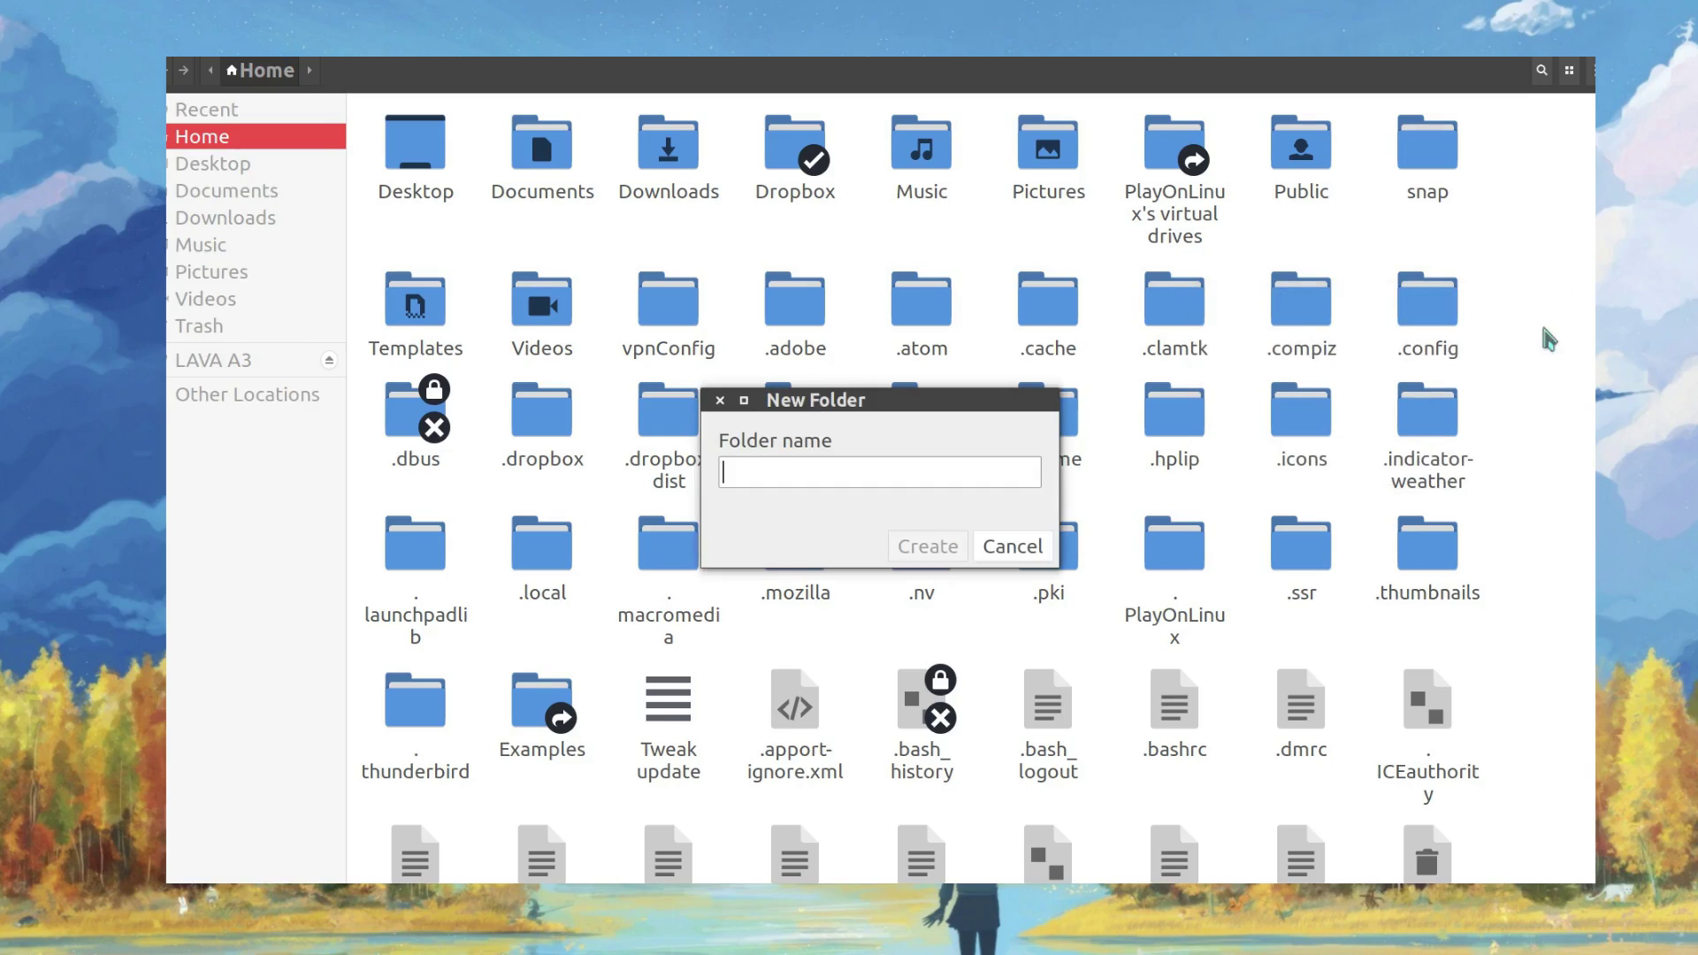
text(.)
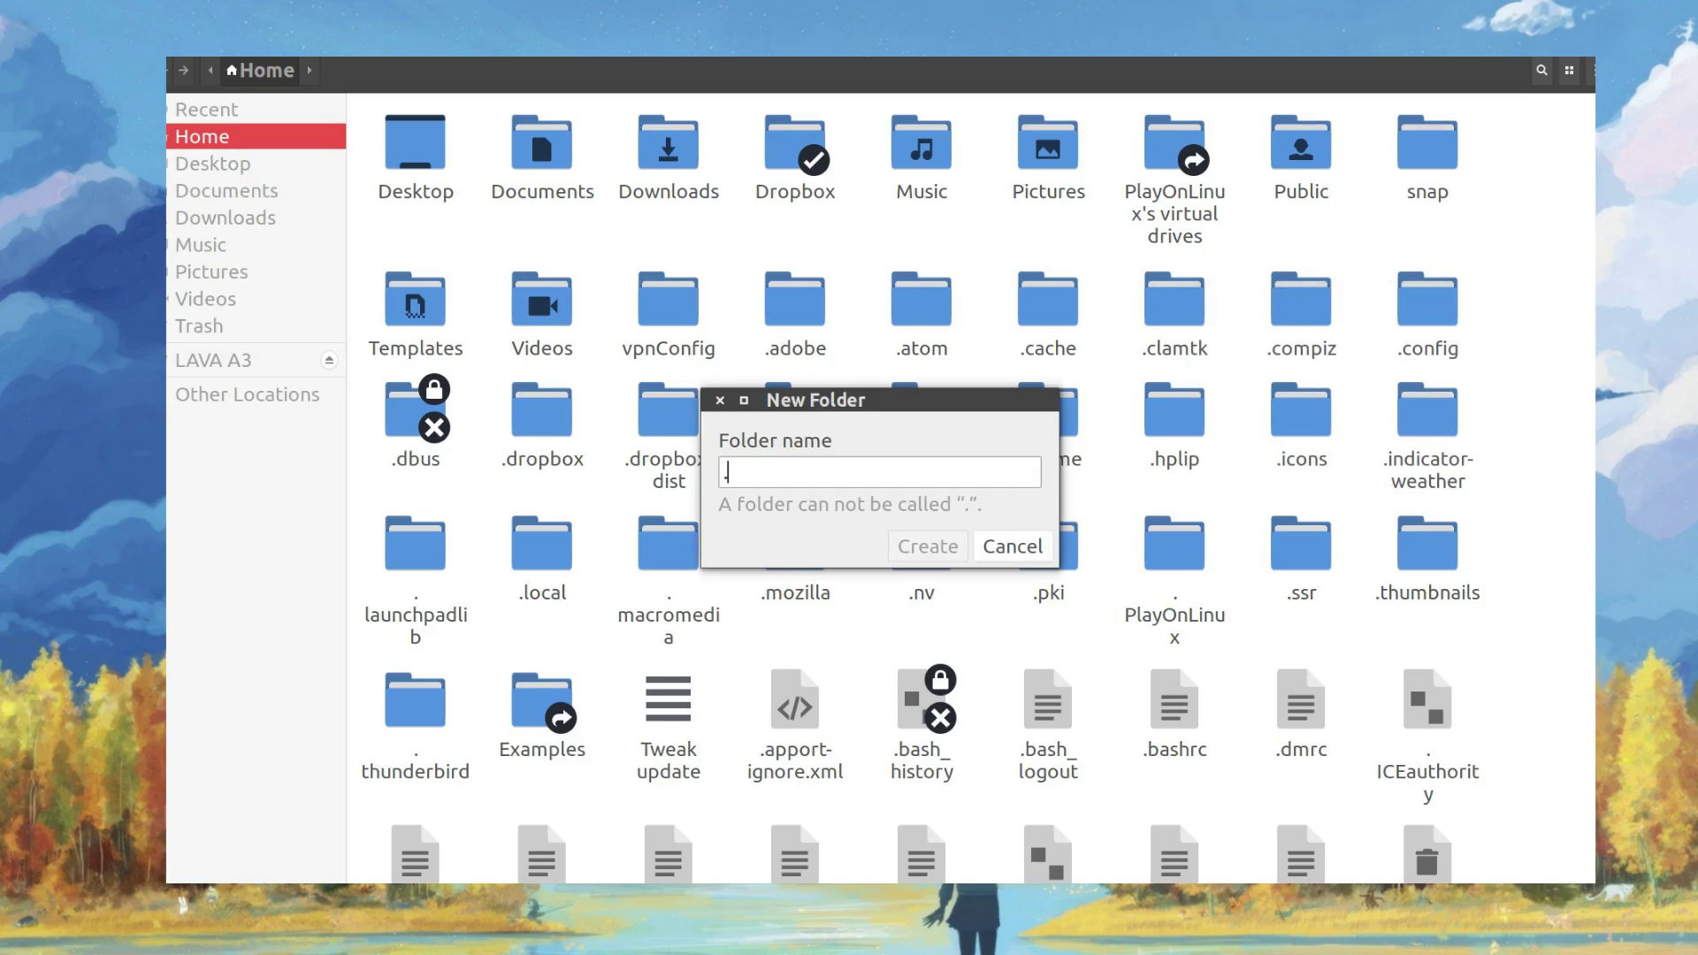
text(the)
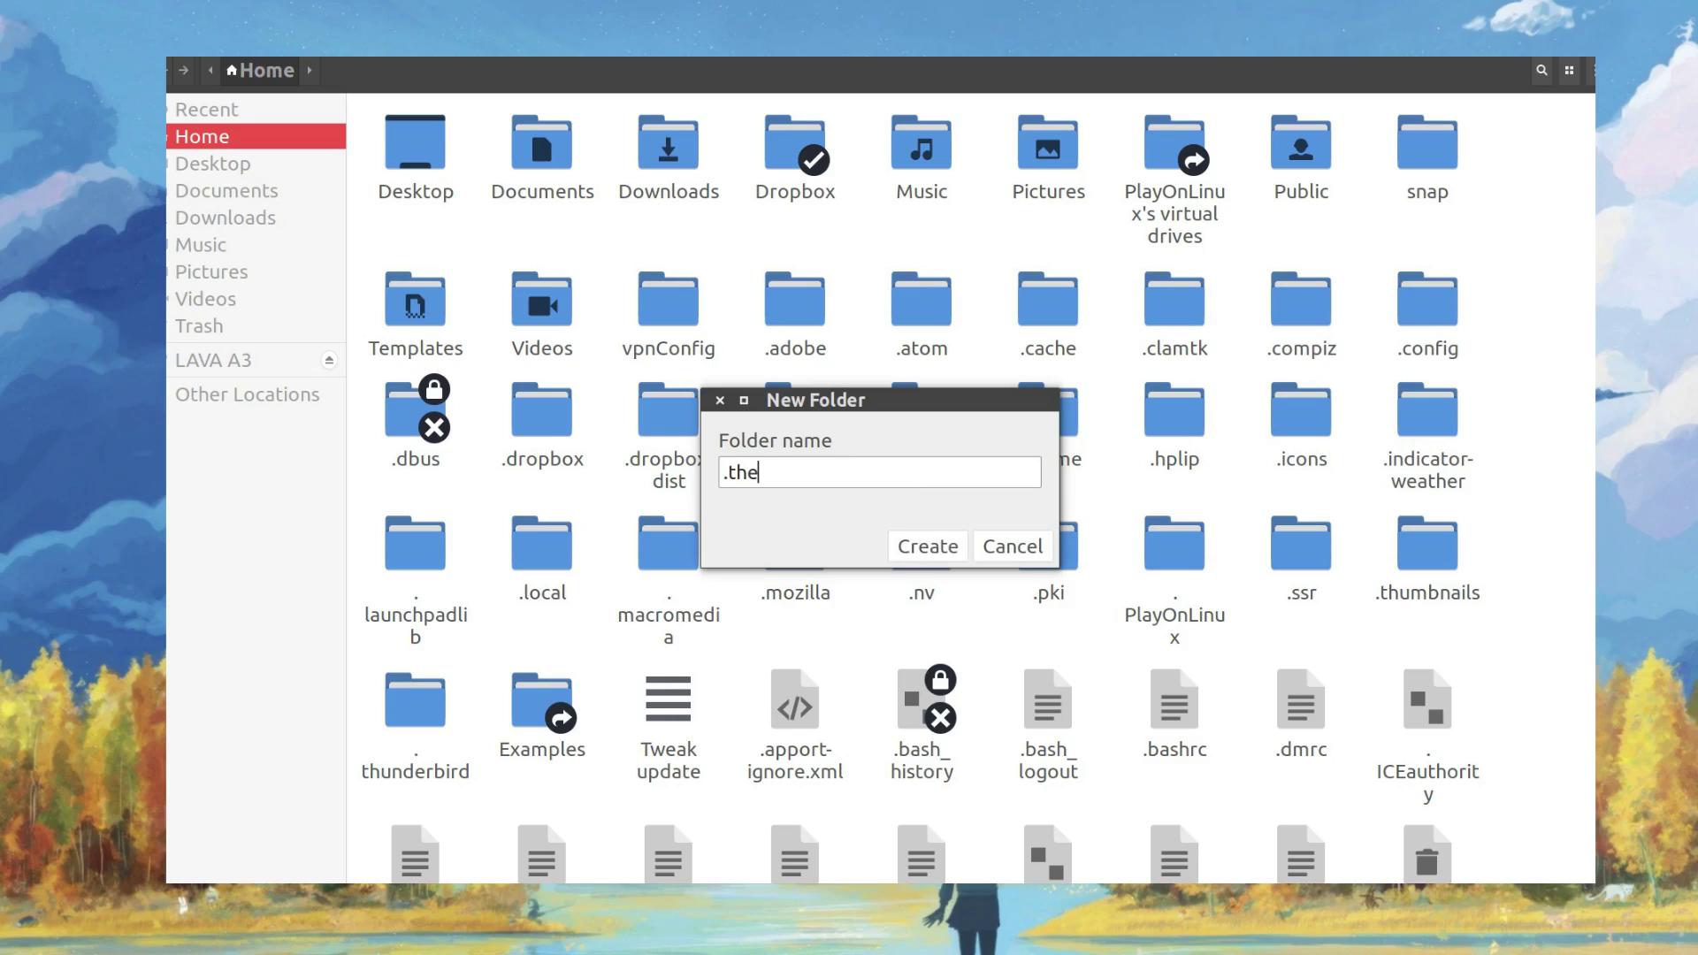
text(mes)
click(933, 548)
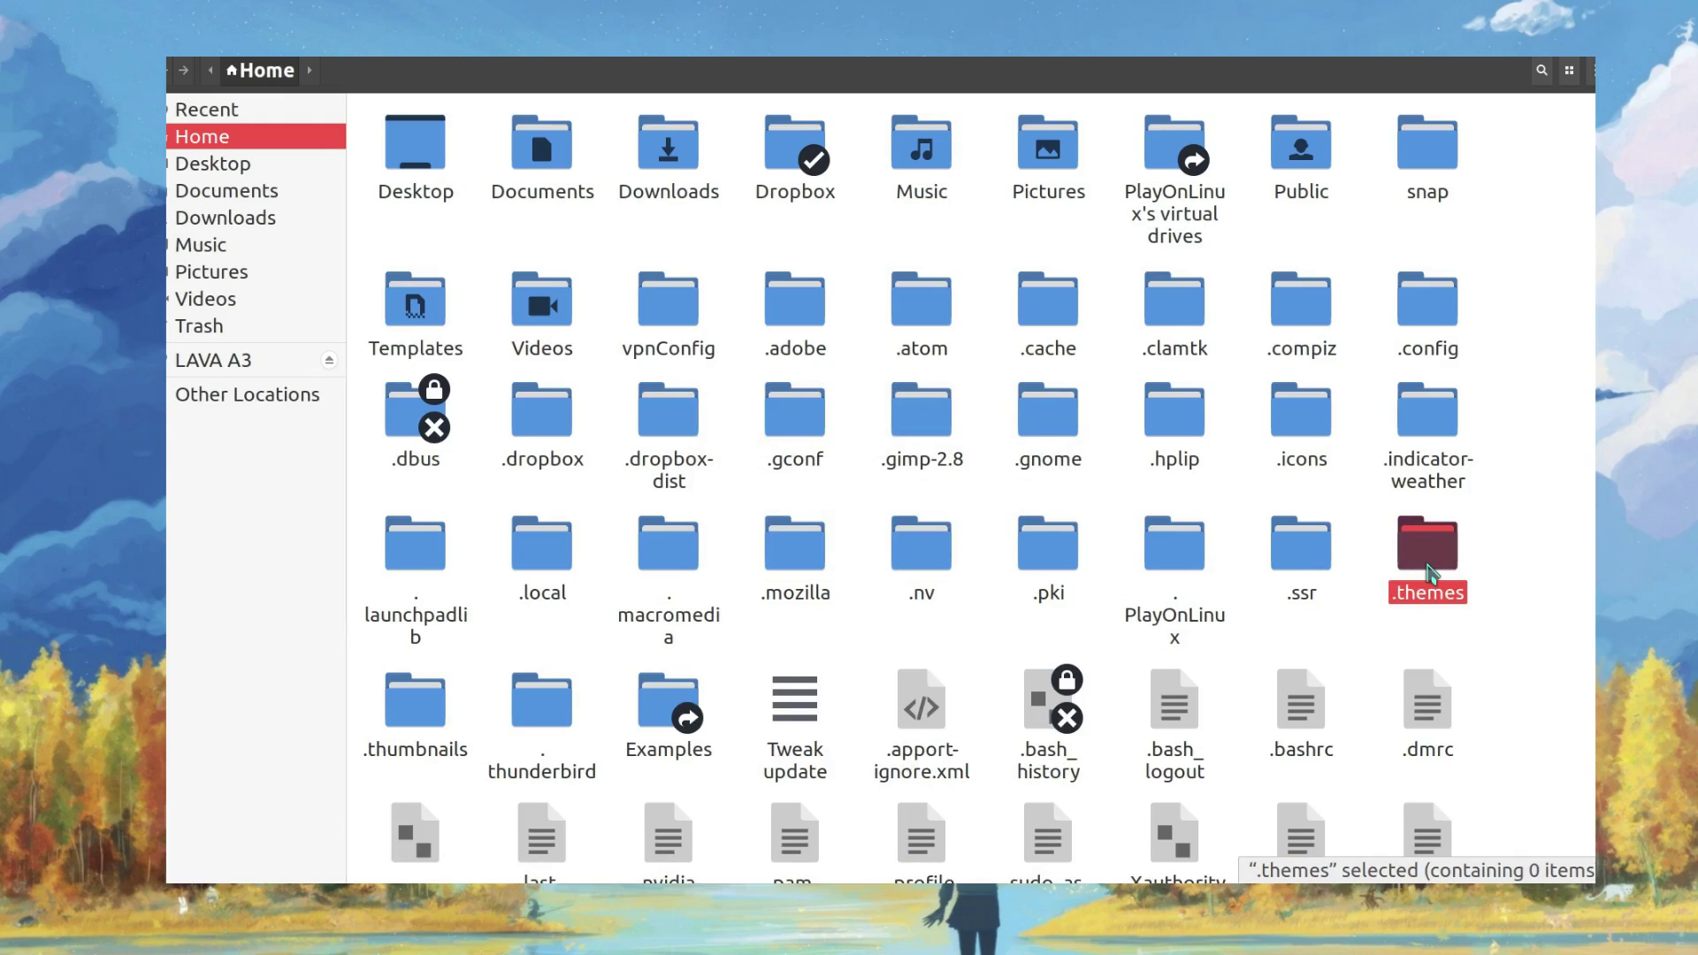
Paste the United-Latest.tar.gz archive into the .themes folder
double_click(1427, 553)
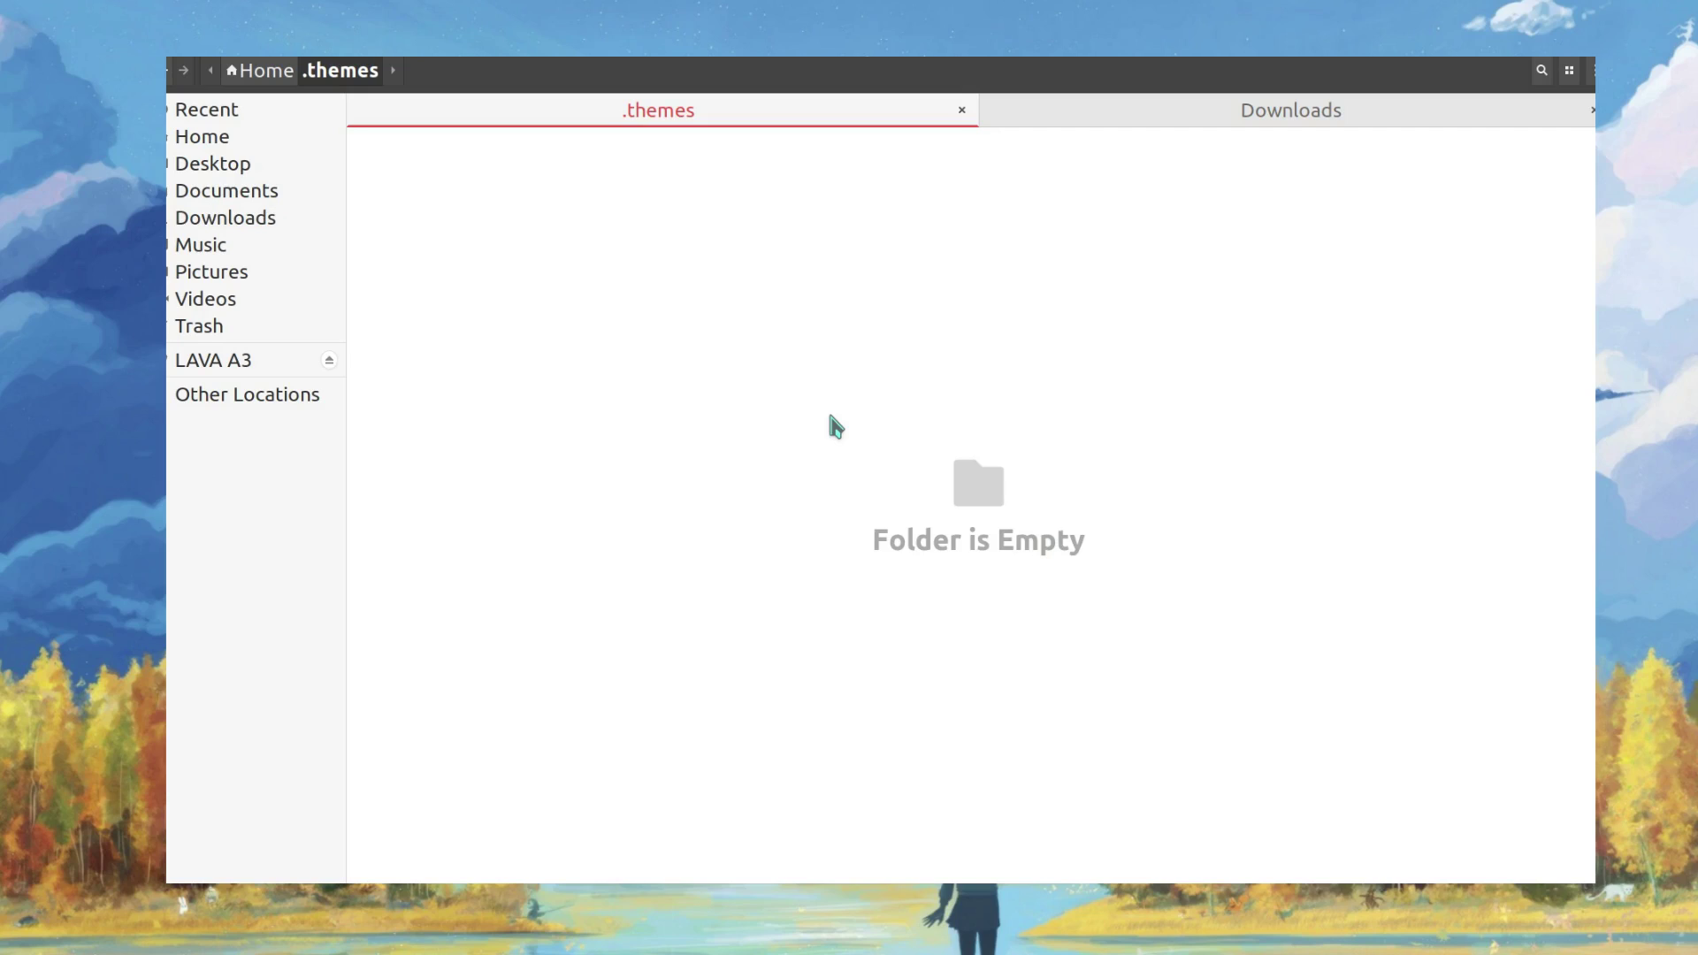
key(ctrl+v)
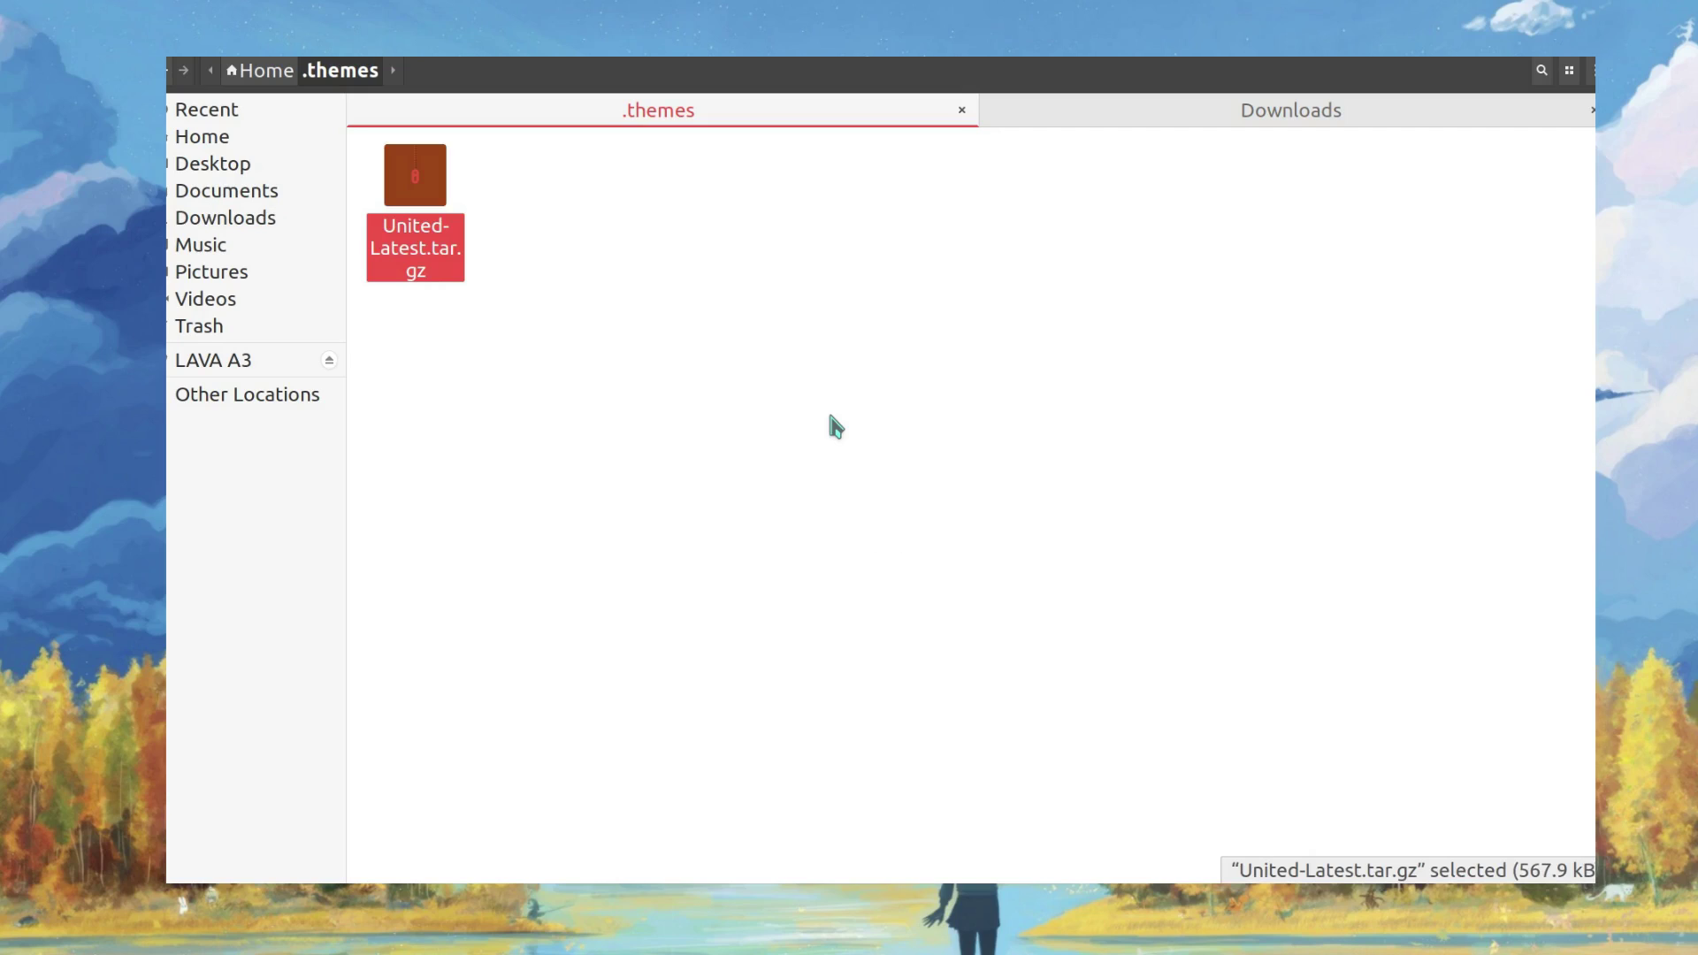
click(832, 420)
click(418, 269)
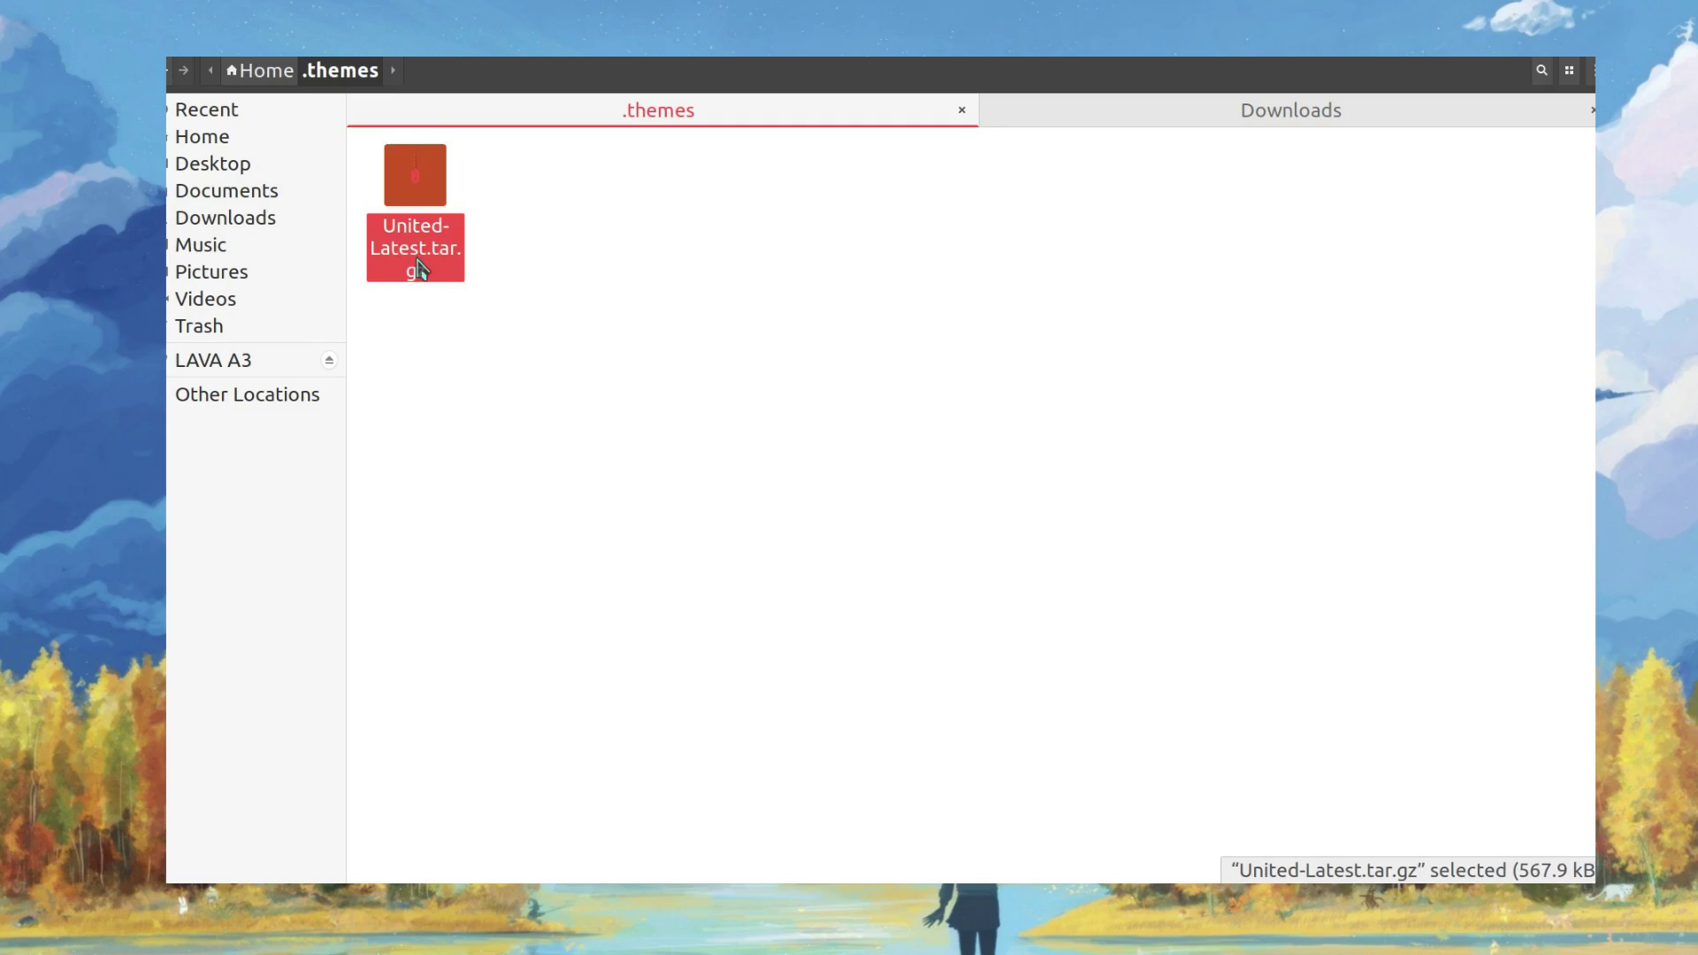
Extract United-Latest.tar.gz in place and dismiss the completion message
right_click(396, 215)
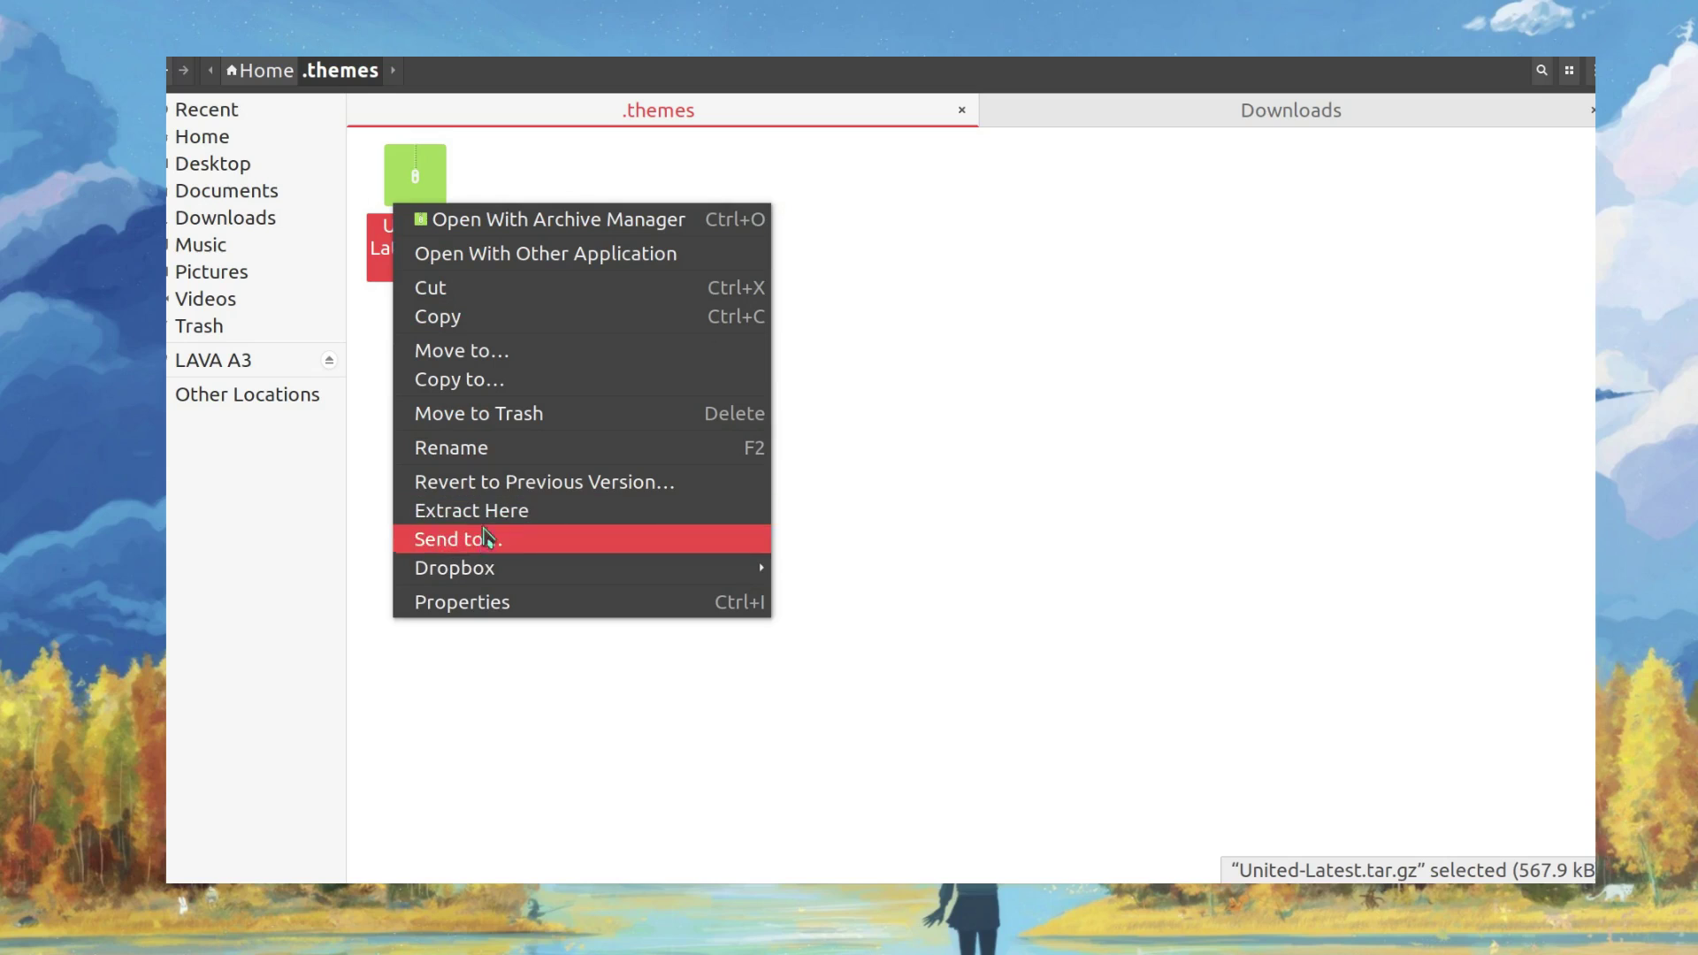
click(487, 512)
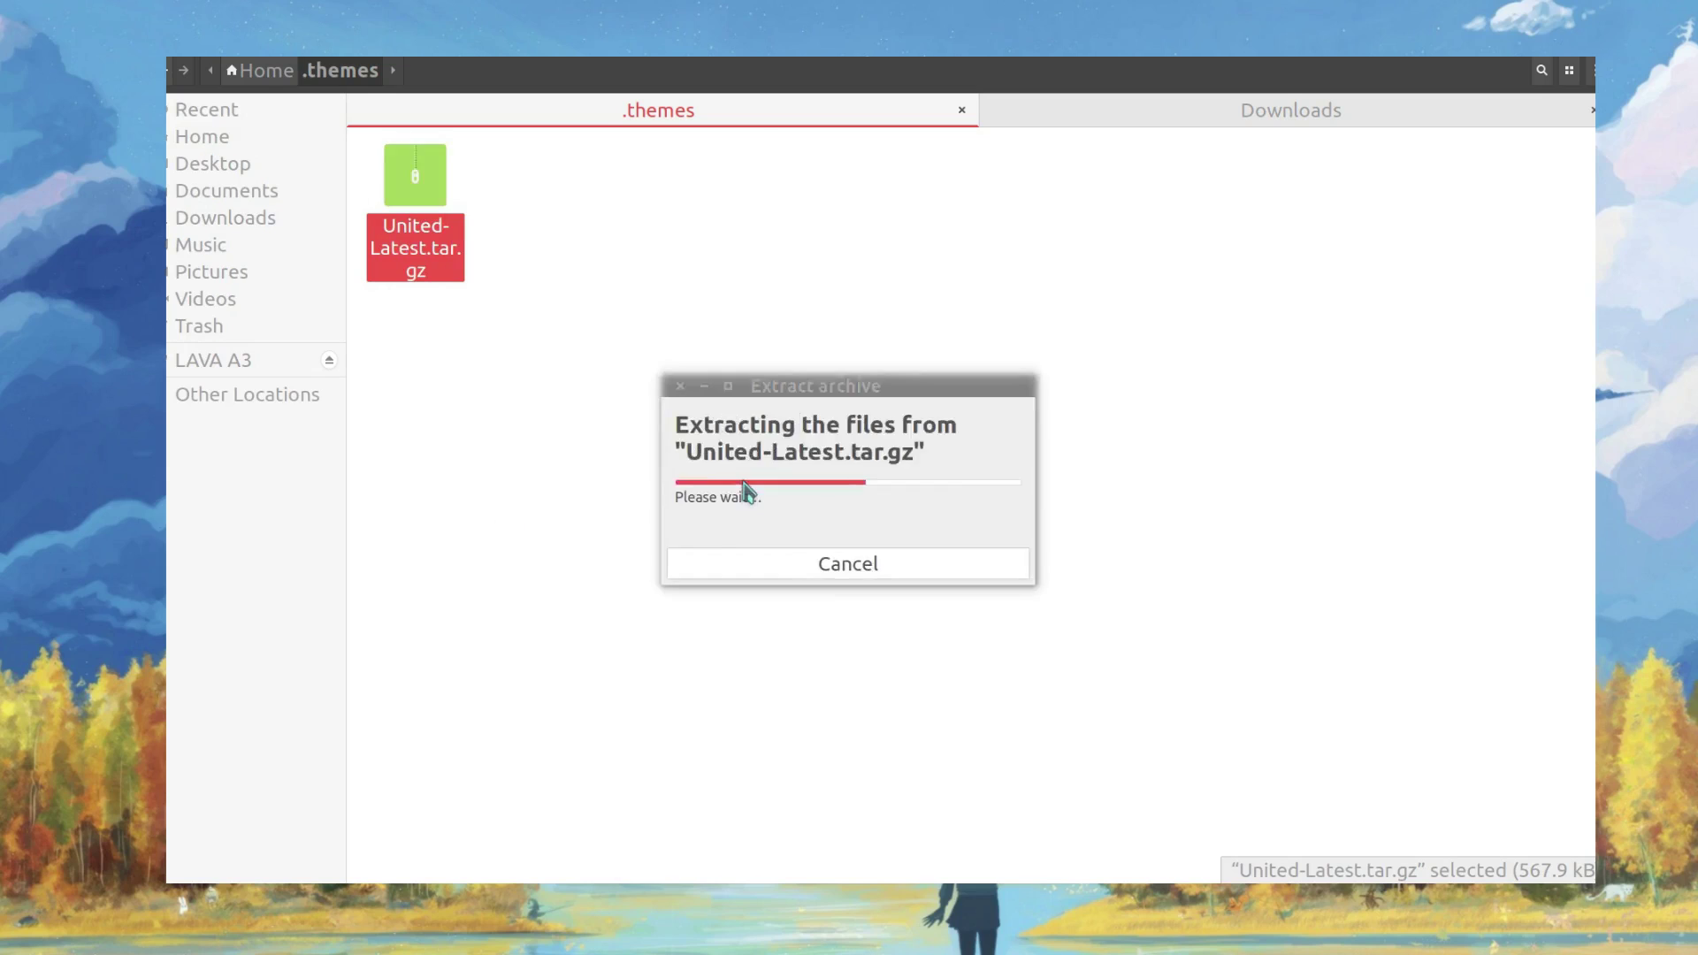
click(747, 503)
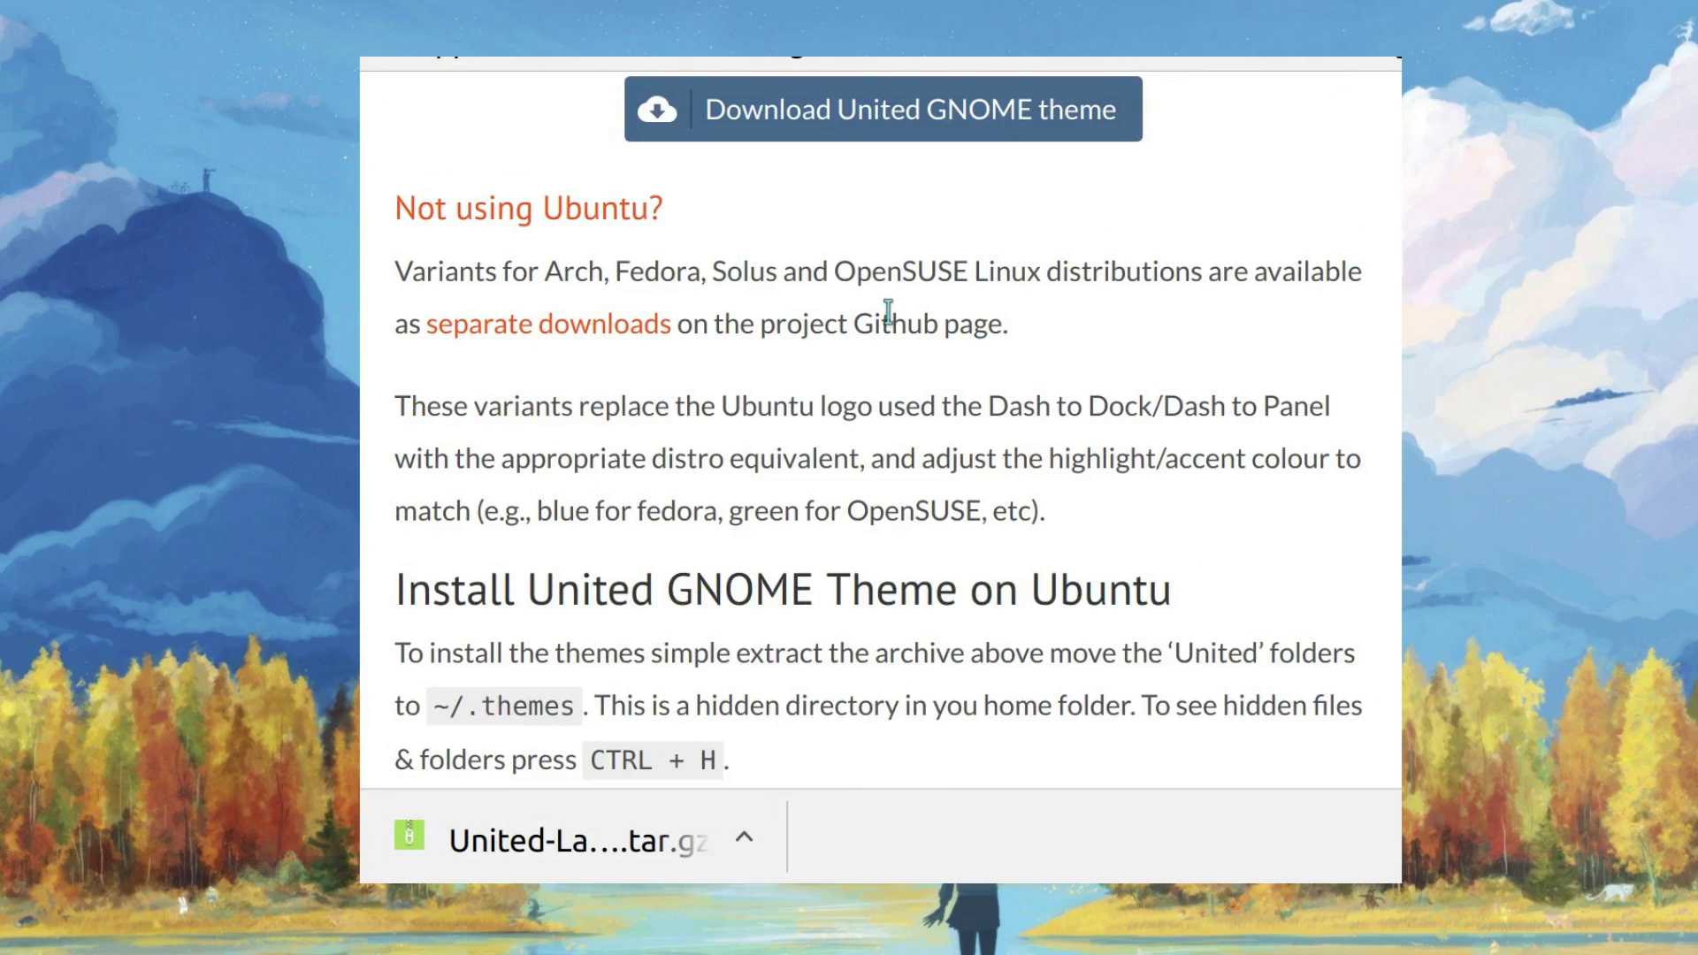
Read the 'Install United GNOME Theme' section, then return to the light, dark and darker versions passage
scroll(1191, 407, down, 5)
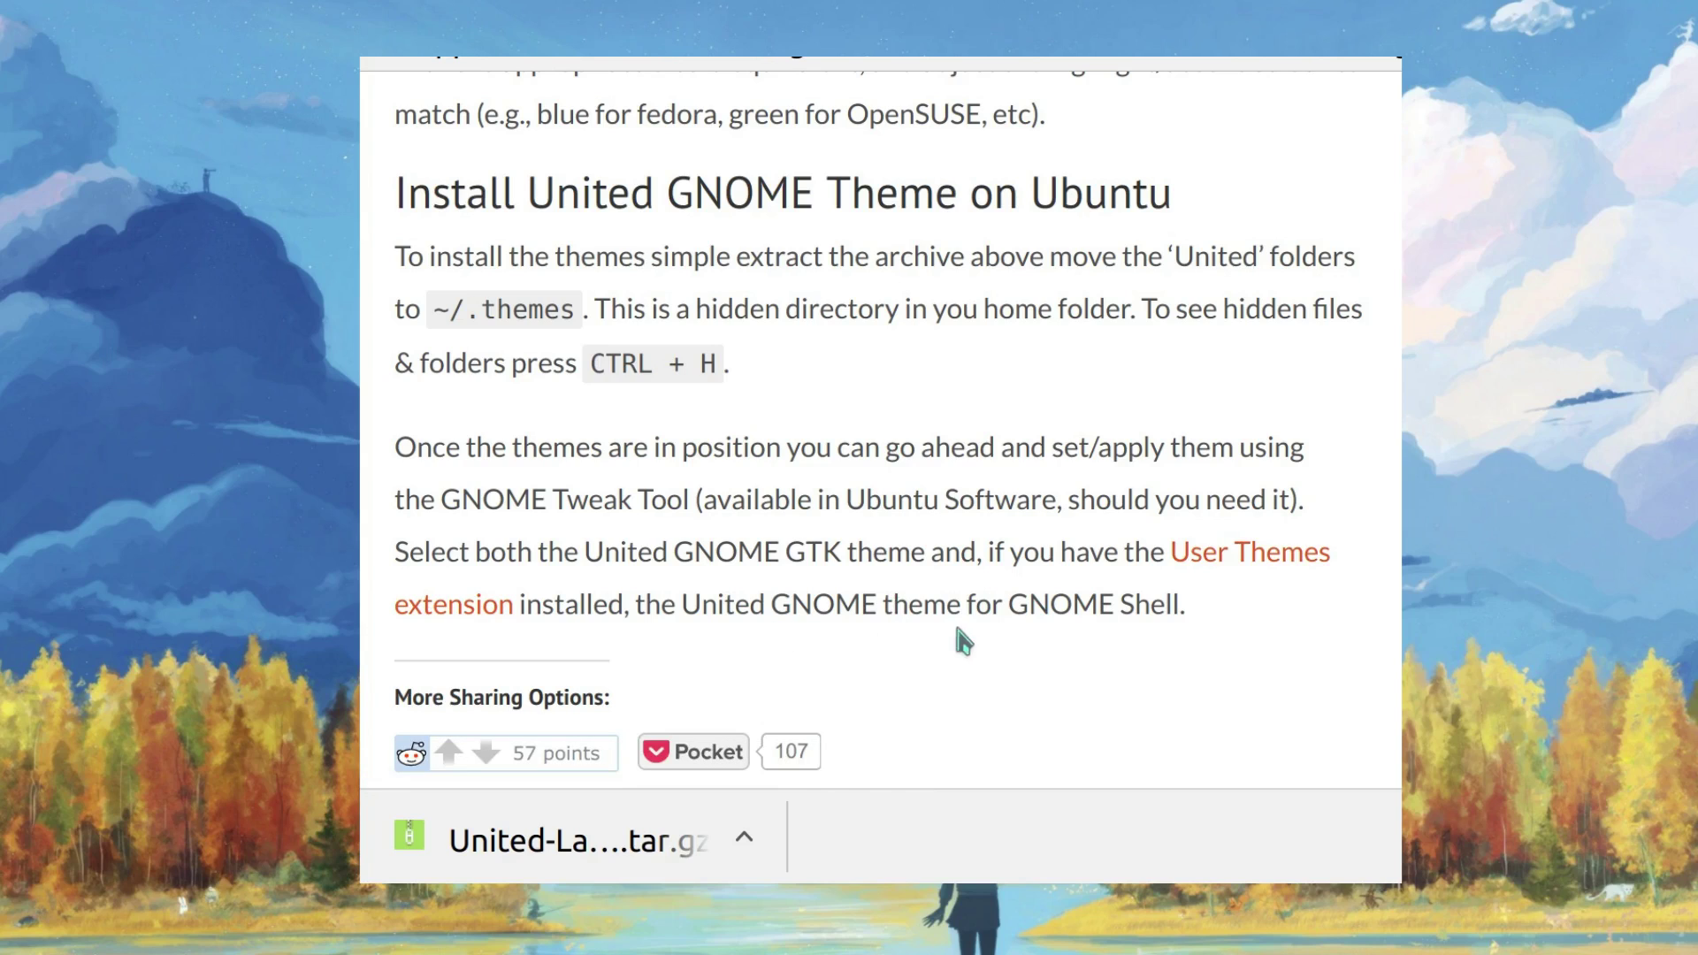
scroll(1100, 637, down, 3)
scroll(1139, 618, up, 5)
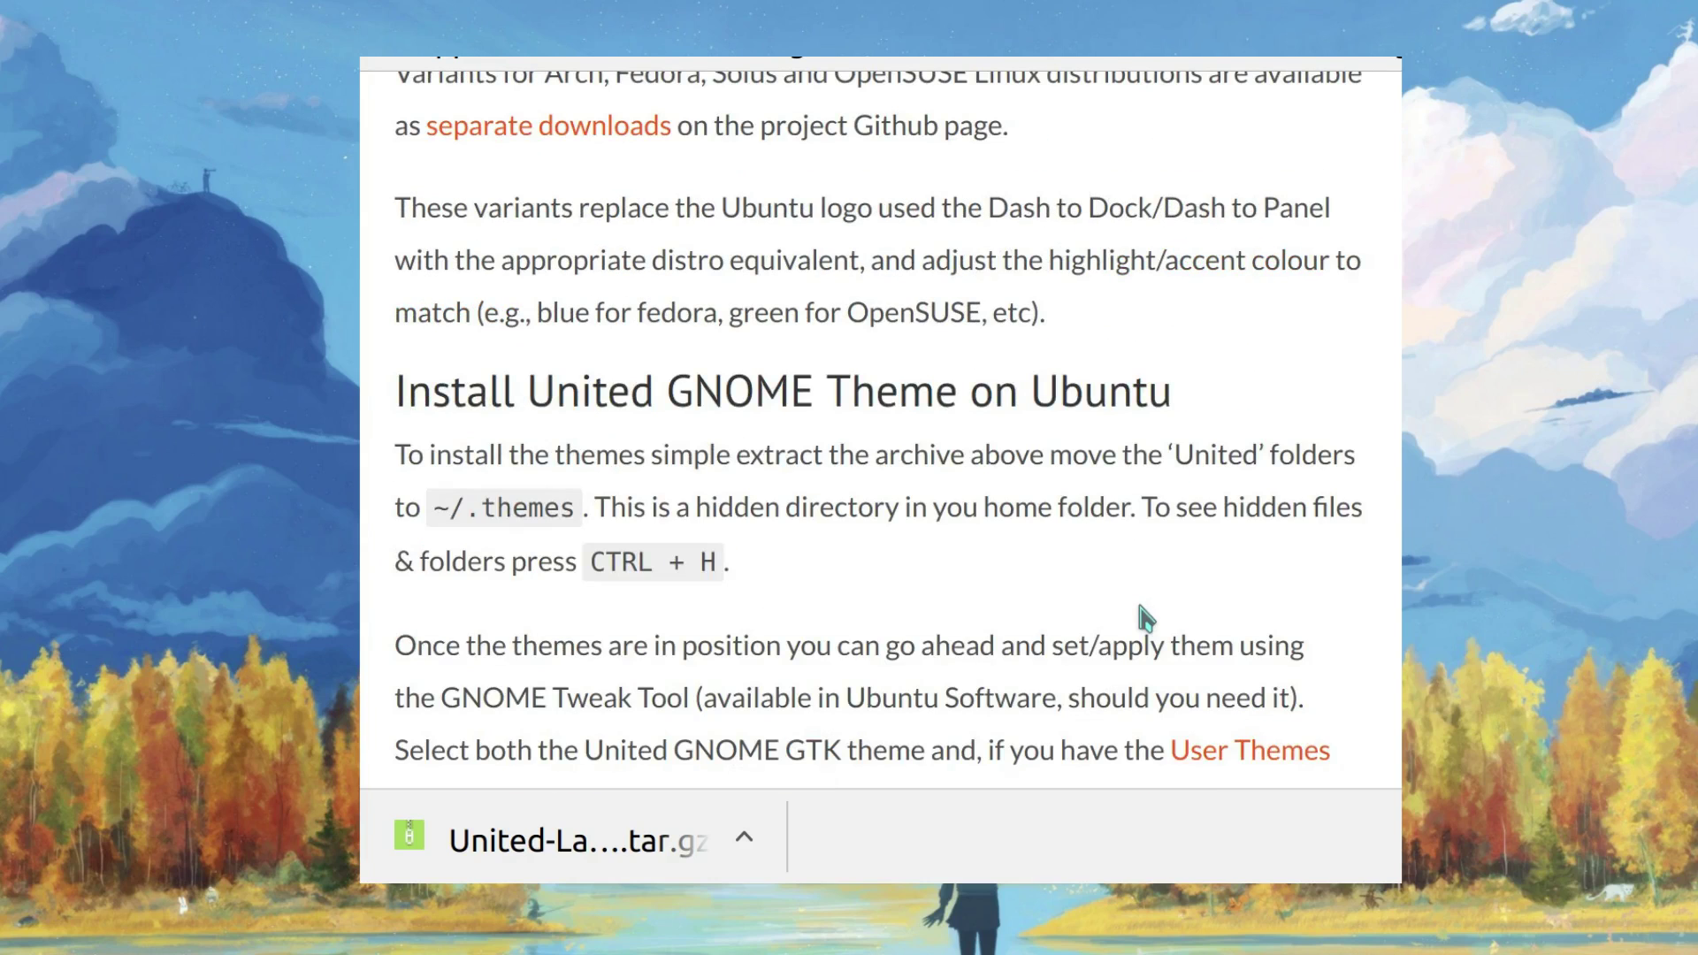
scroll(1141, 617, up, 3)
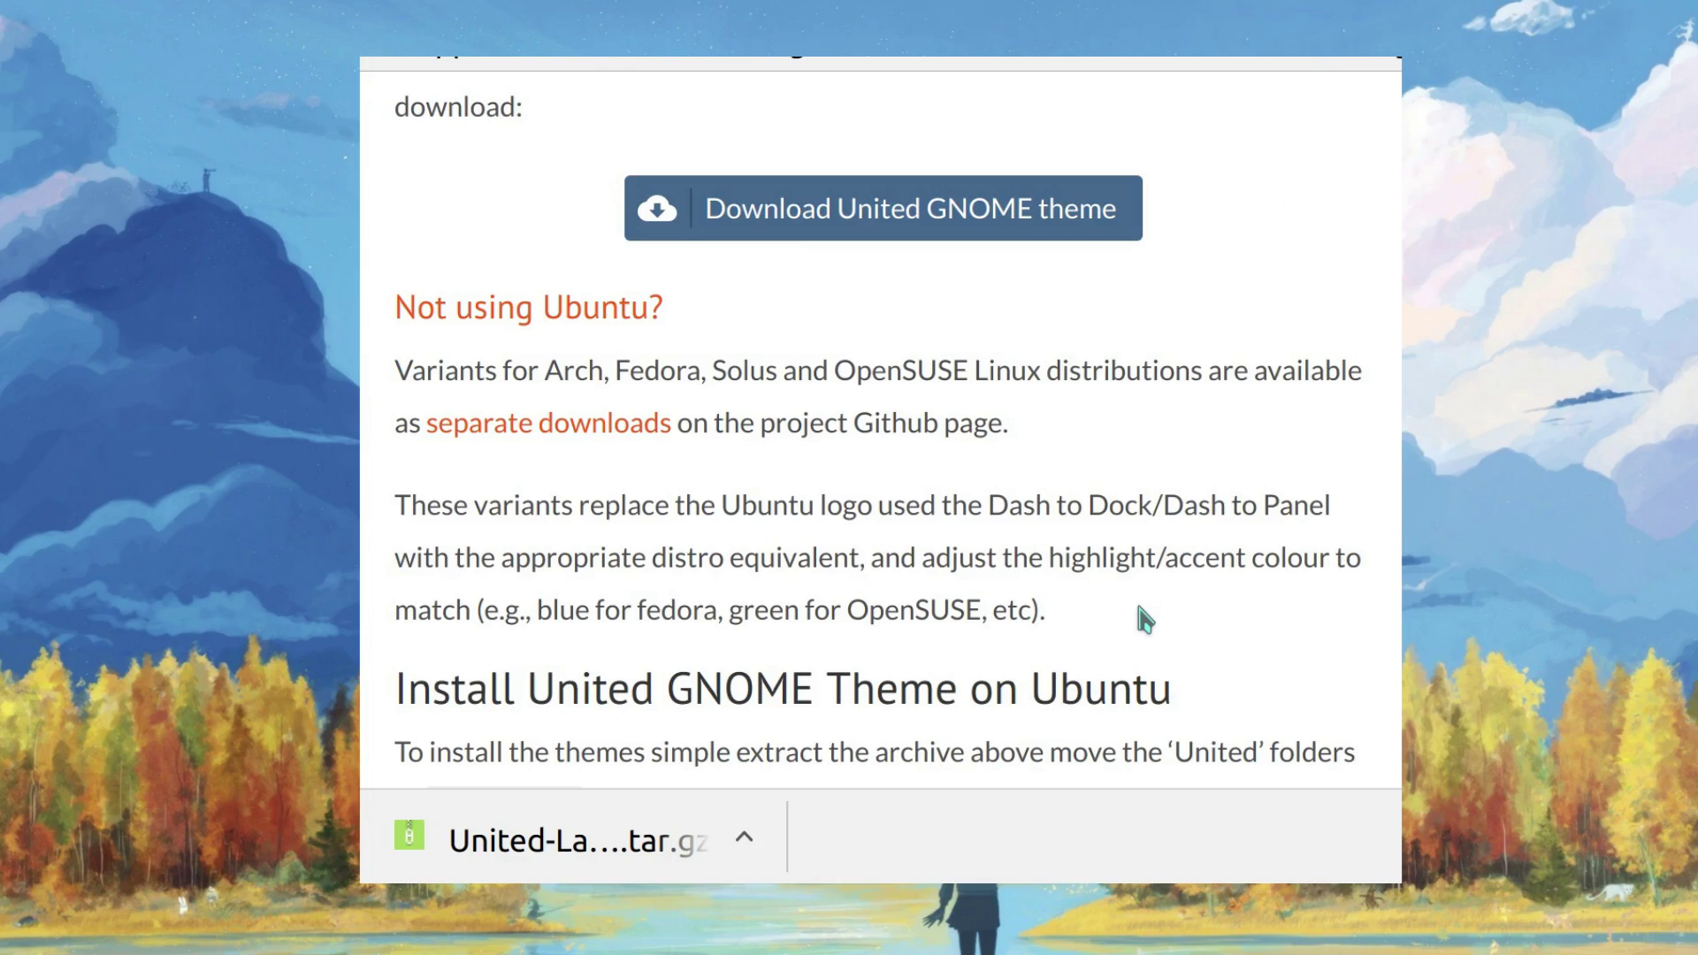
scroll(1141, 619, up, 3)
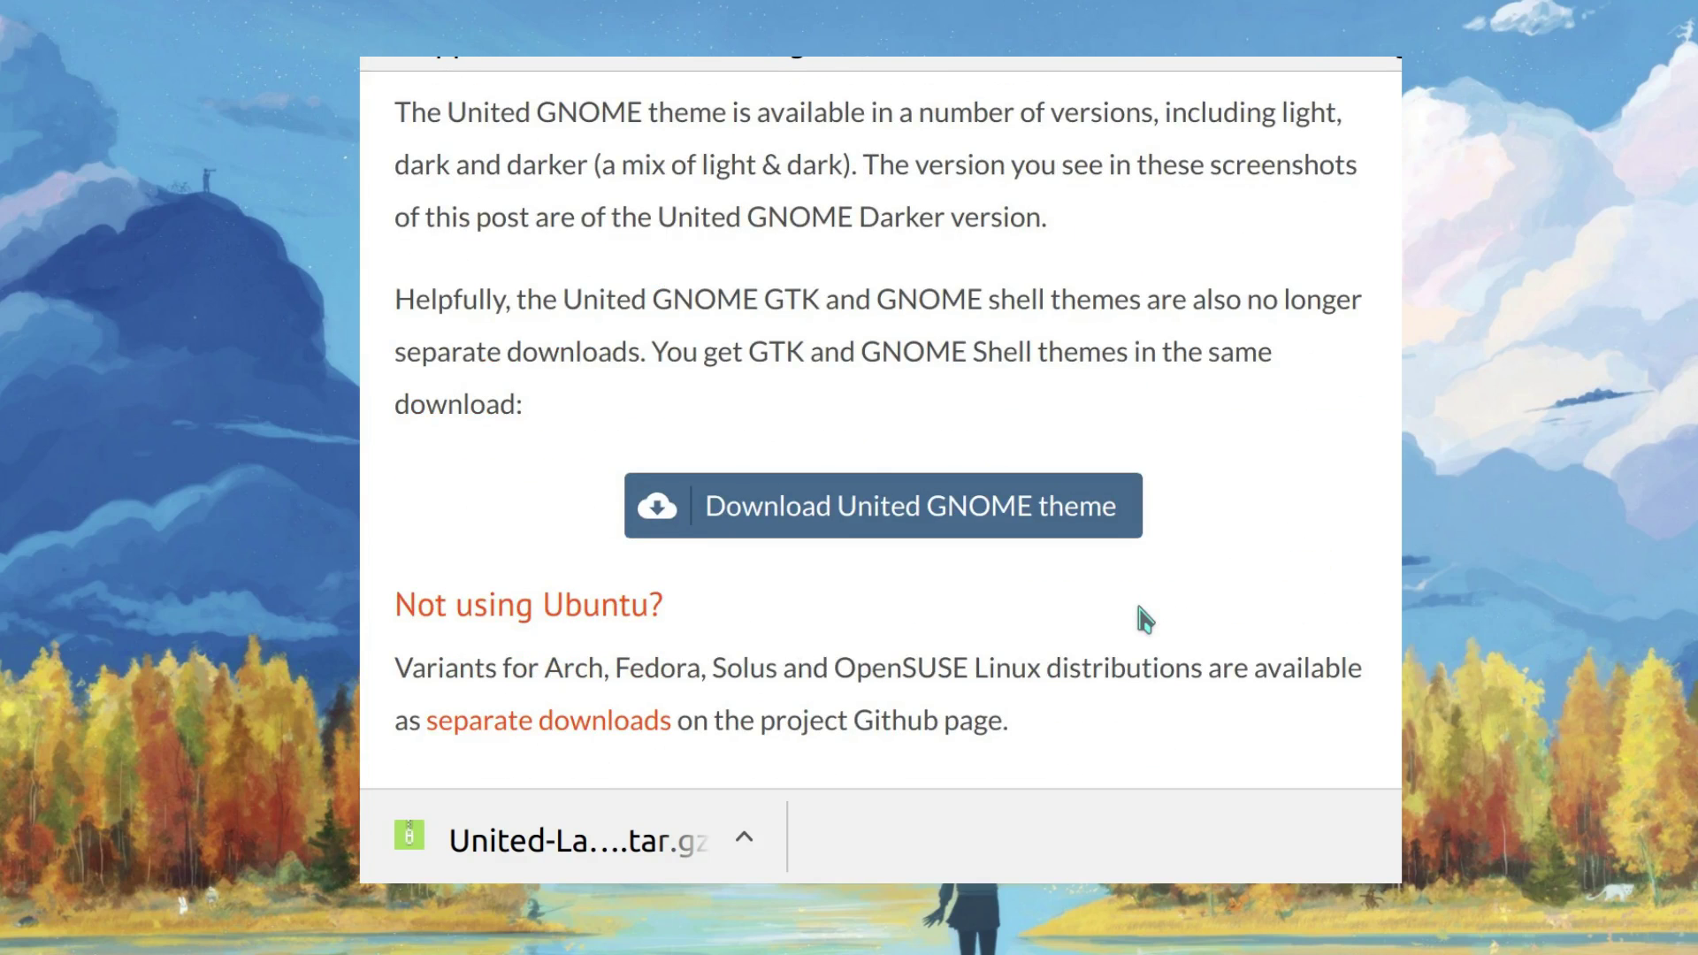
Scroll above the United GNOME post to the Gmail notifications article title
scroll(1141, 619, up, 6)
scroll(1141, 619, up, 5)
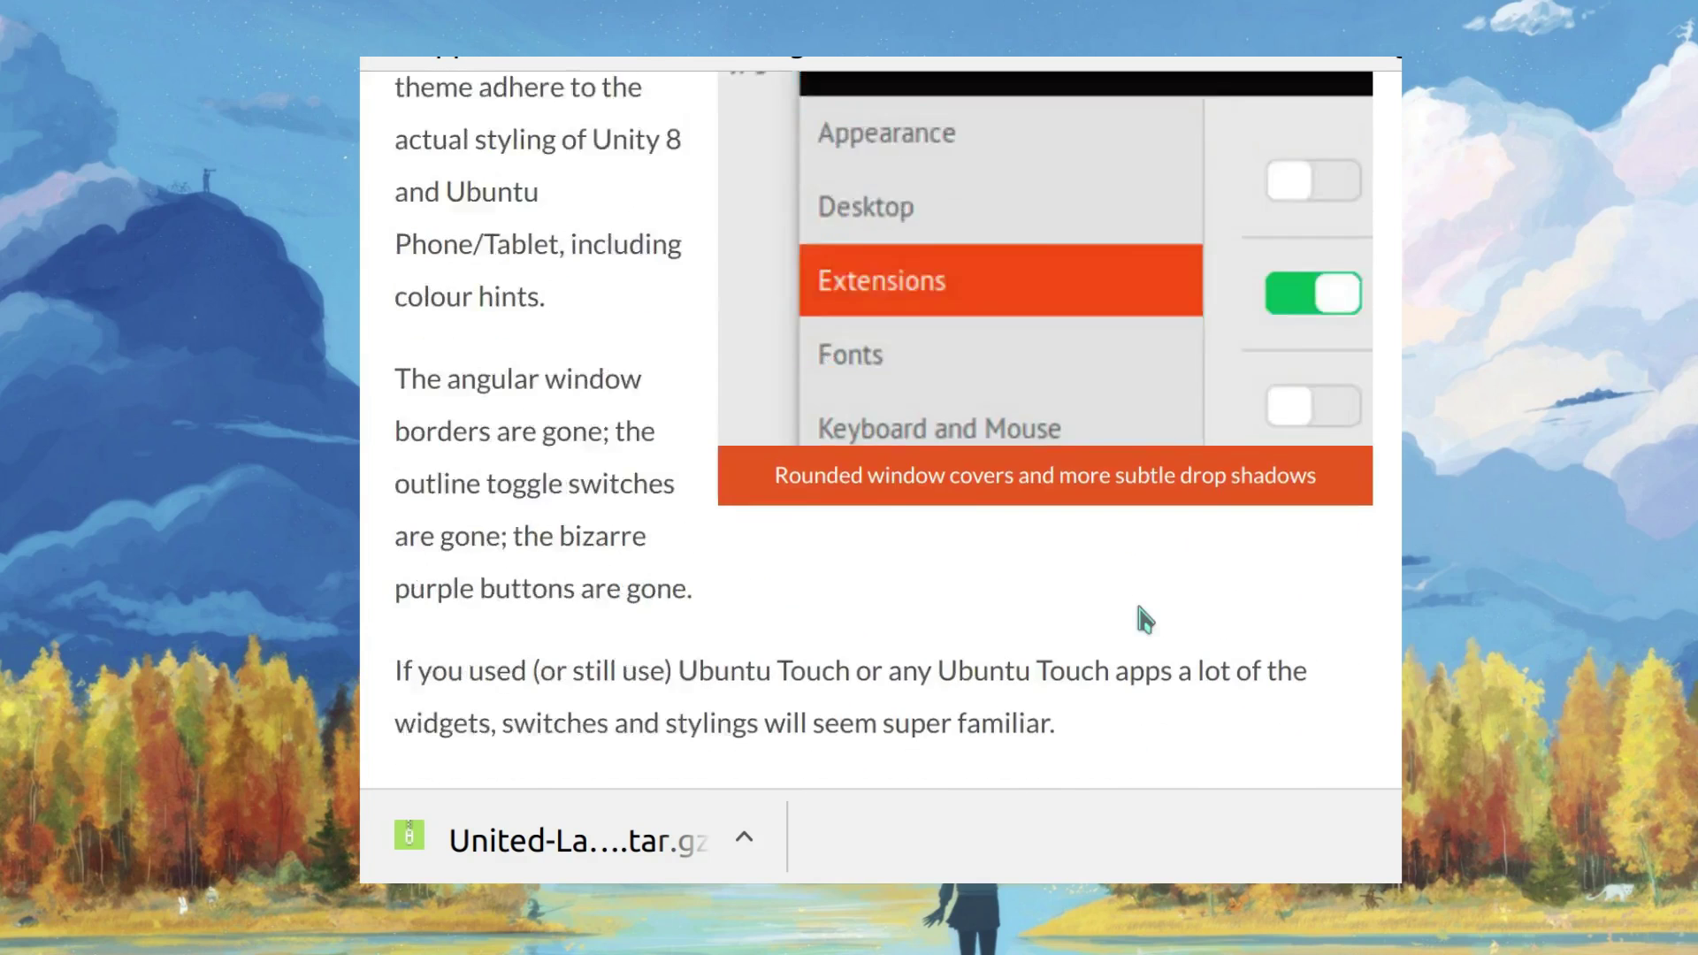
scroll(1141, 620, up, 4)
scroll(1141, 619, up, 6)
scroll(1141, 619, up, 5)
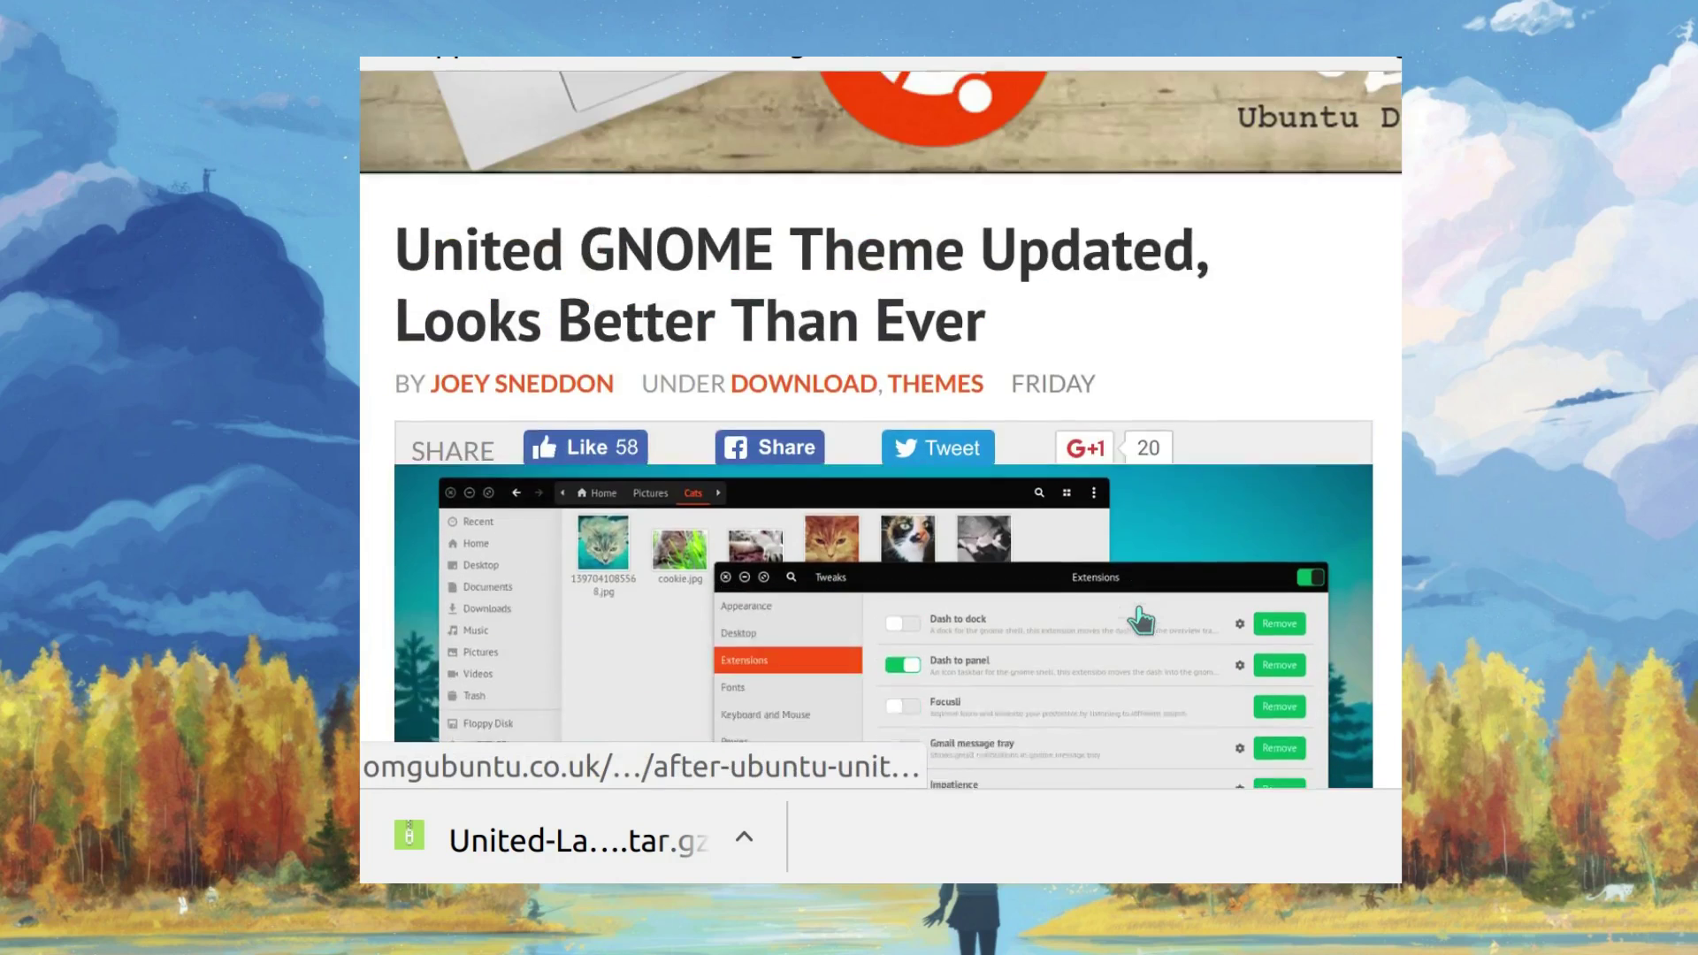
scroll(1141, 619, up, 1)
scroll(1141, 619, down, 4)
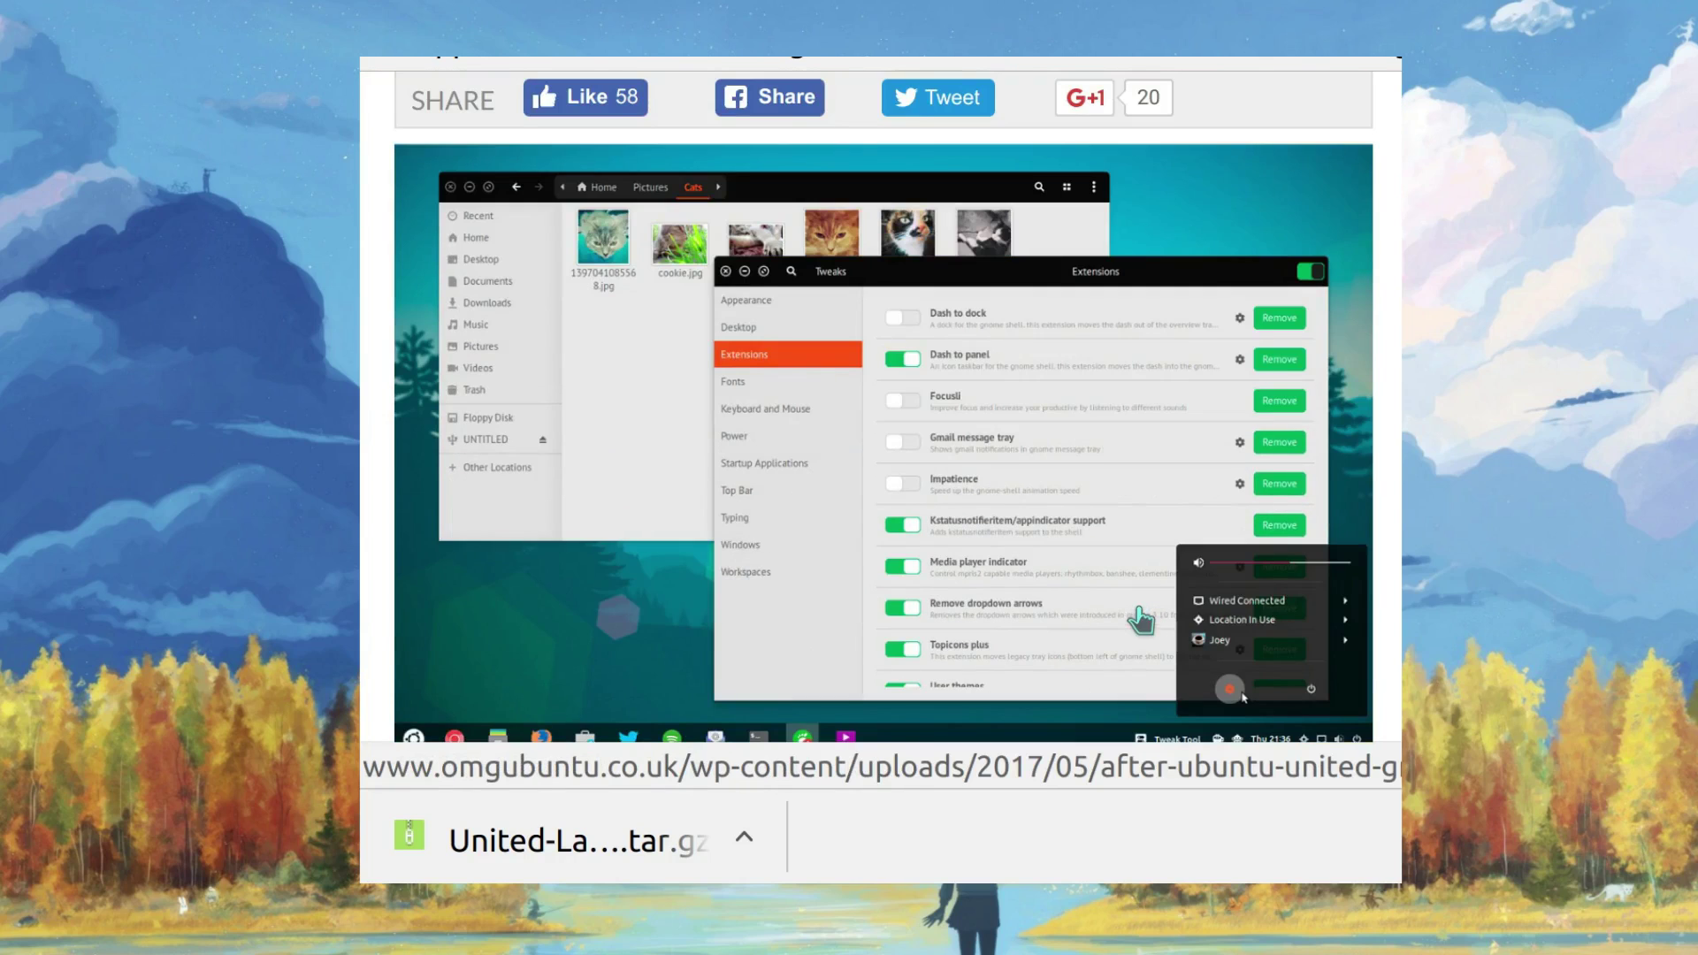
scroll(1141, 620, down, 6)
scroll(1141, 619, down, 6)
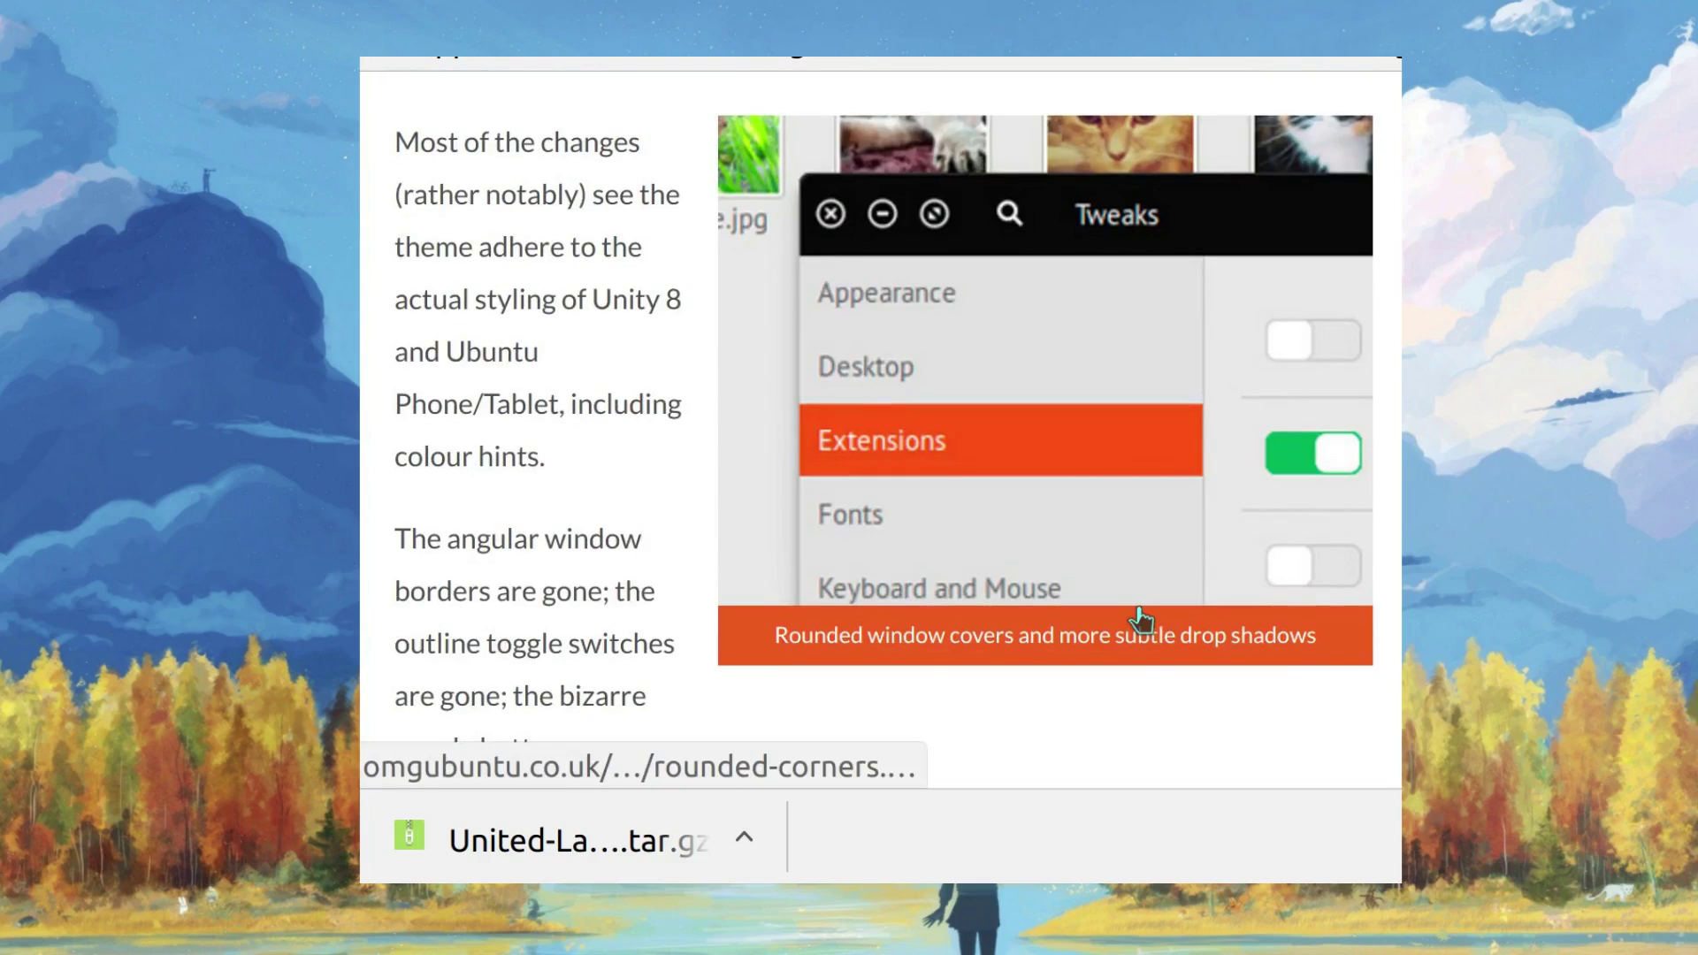
scroll(1141, 619, down, 4)
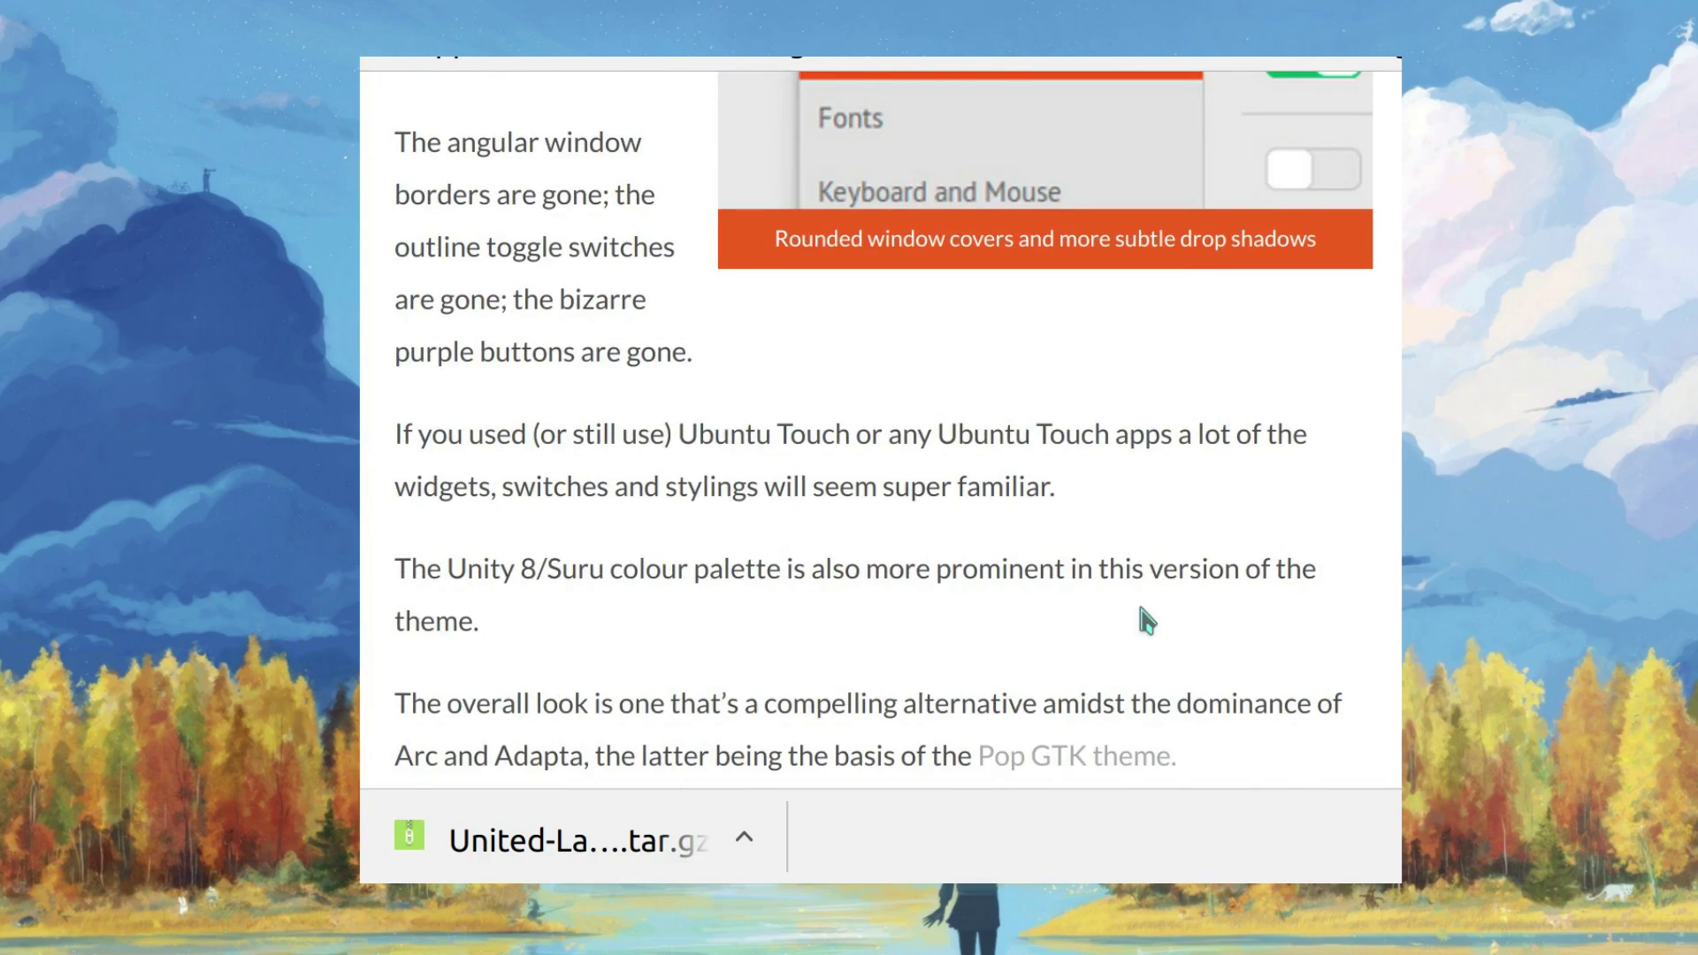
scroll(1128, 571, up, 10)
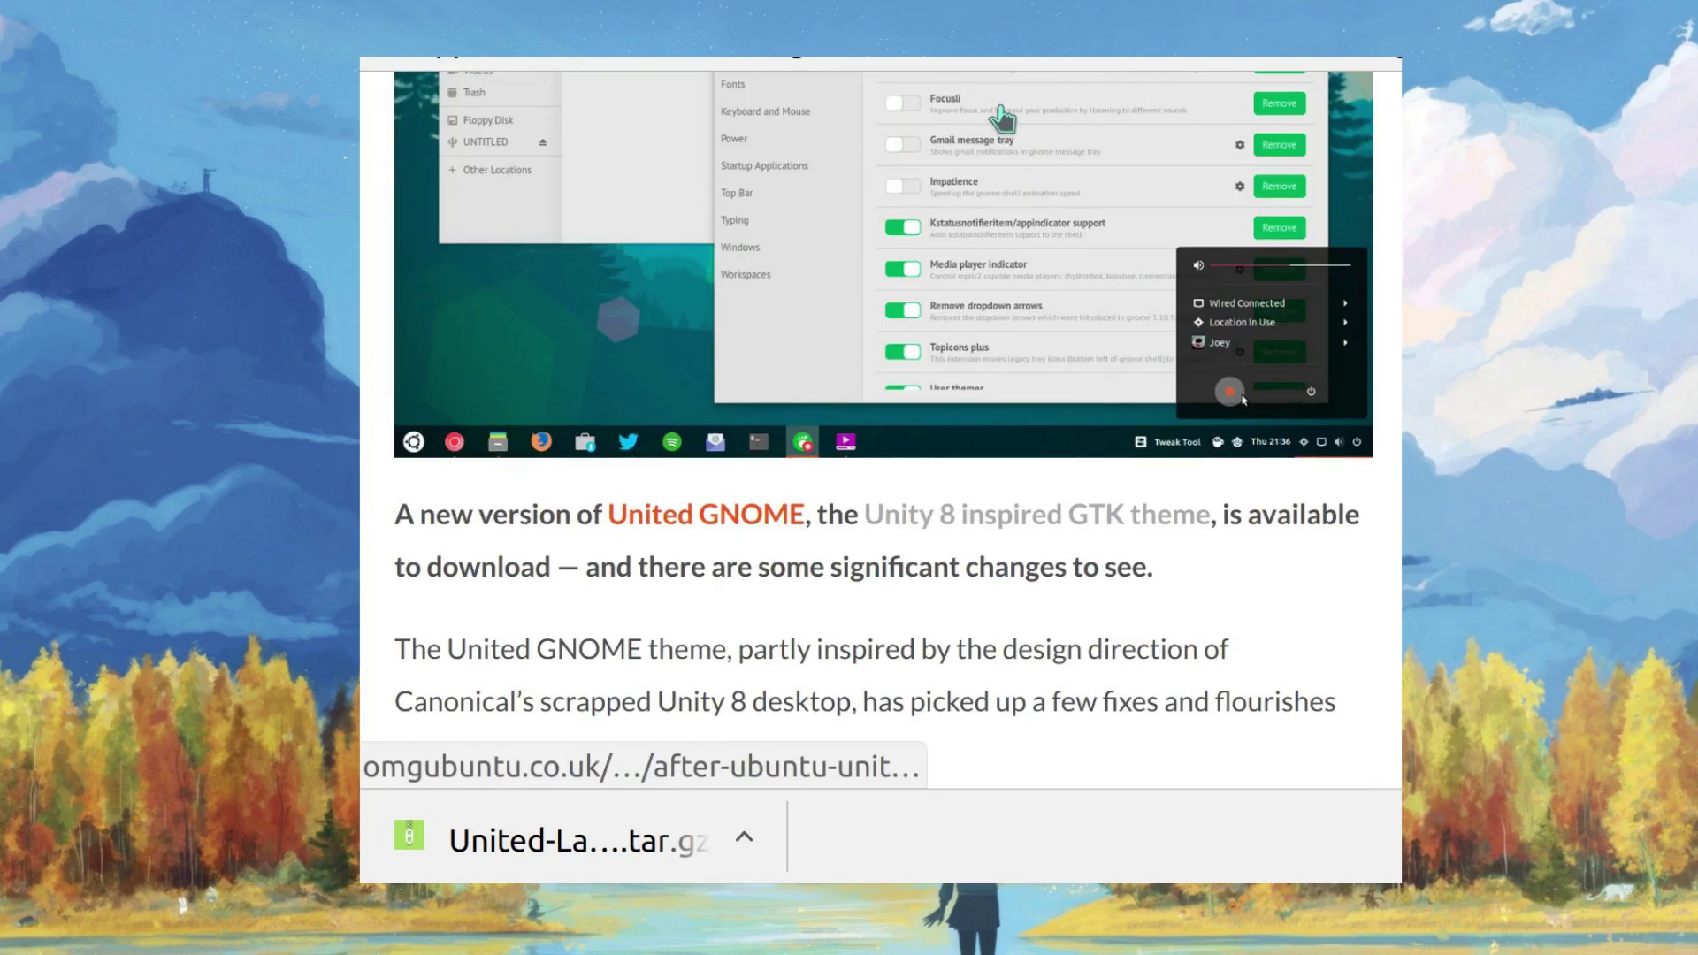
scroll(1031, 333, up, 10)
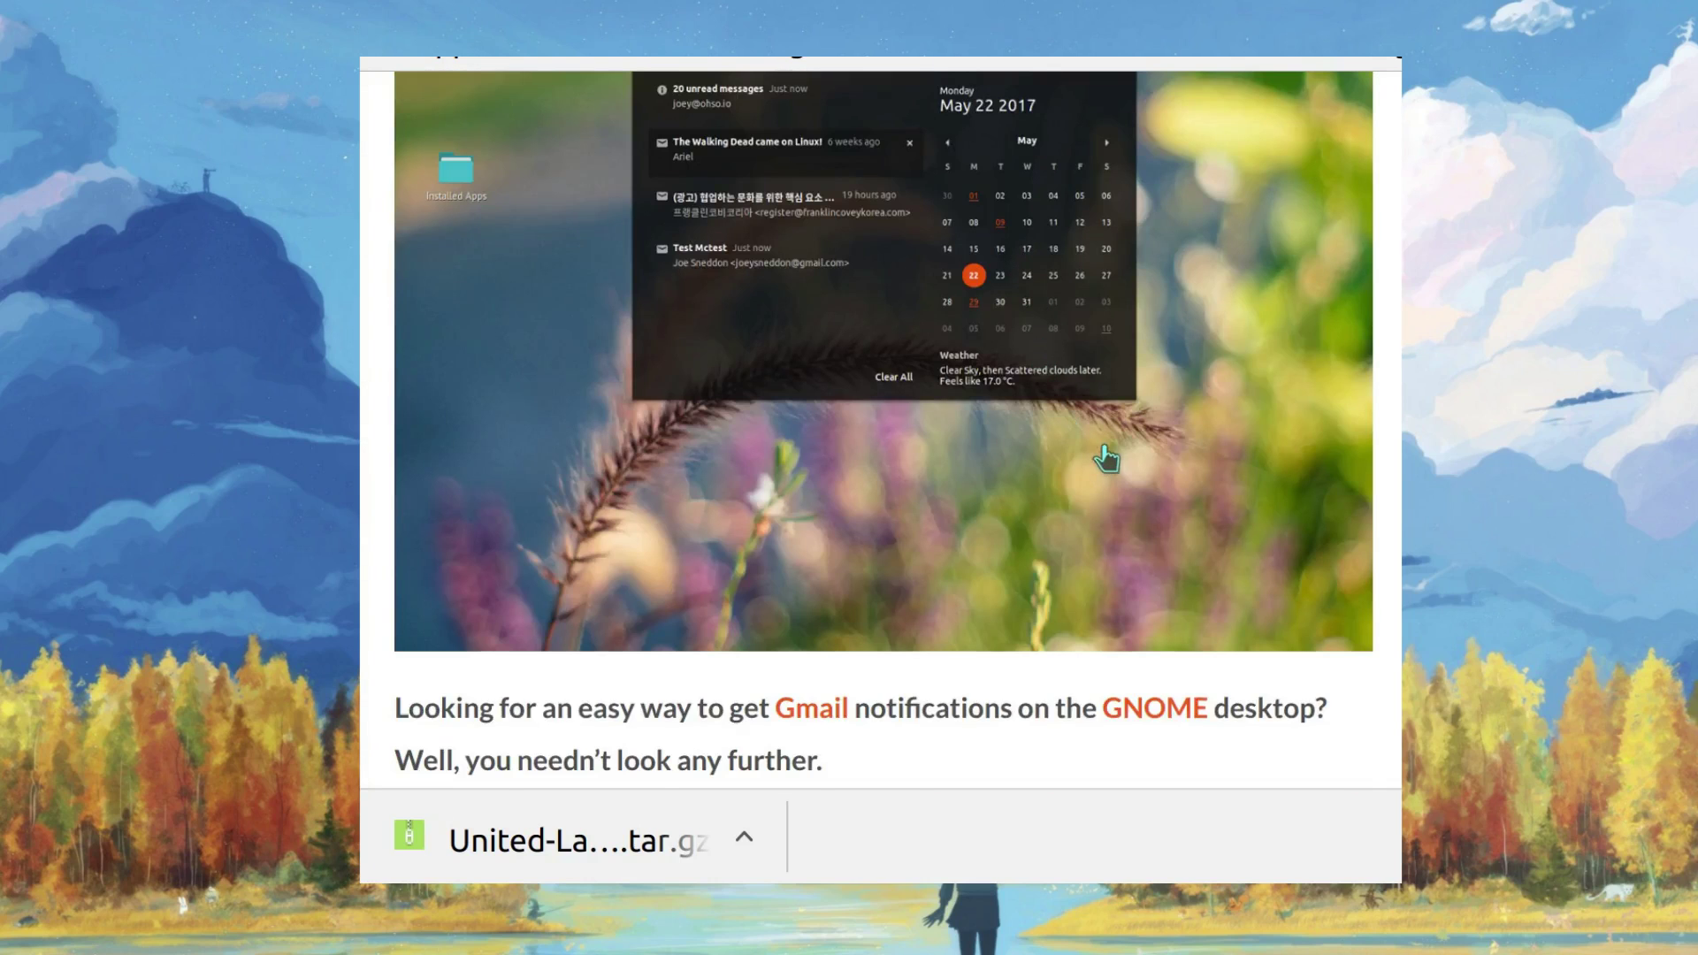
scroll(1106, 458, up, 2)
scroll(1105, 459, up, 3)
scroll(1106, 458, up, 3)
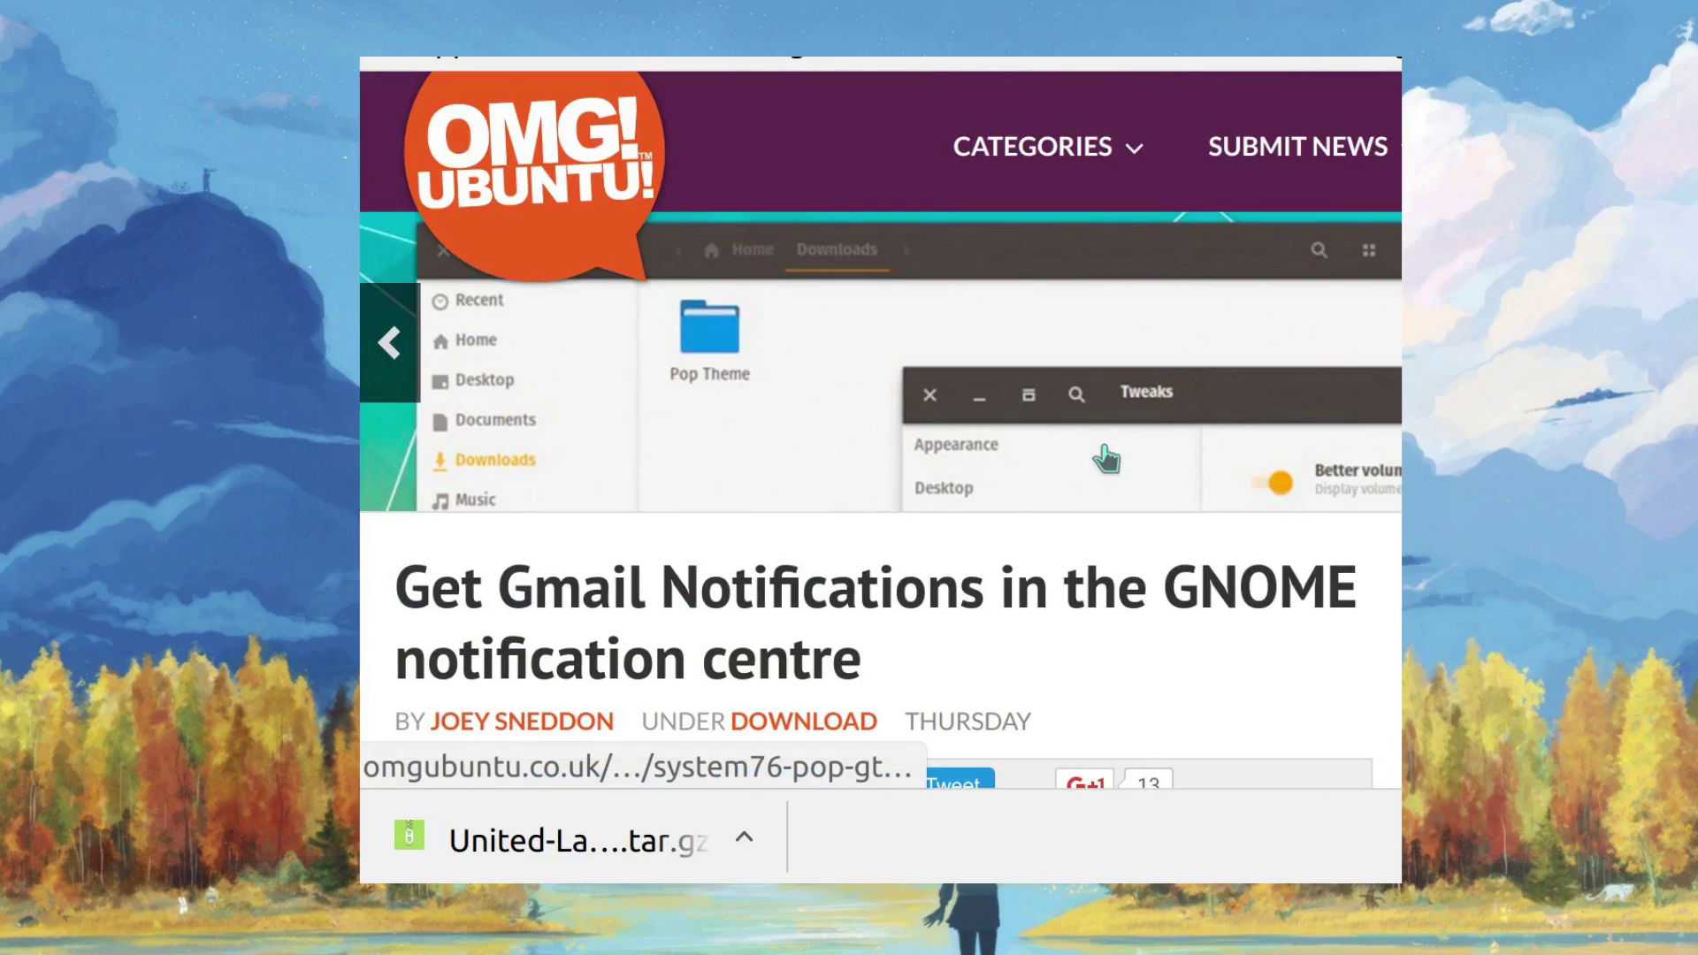
Read the Gmail notifications article down to the downsides paragraph and Gmail Message Tray link
scroll(1105, 458, down, 5)
scroll(1101, 446, up, 2)
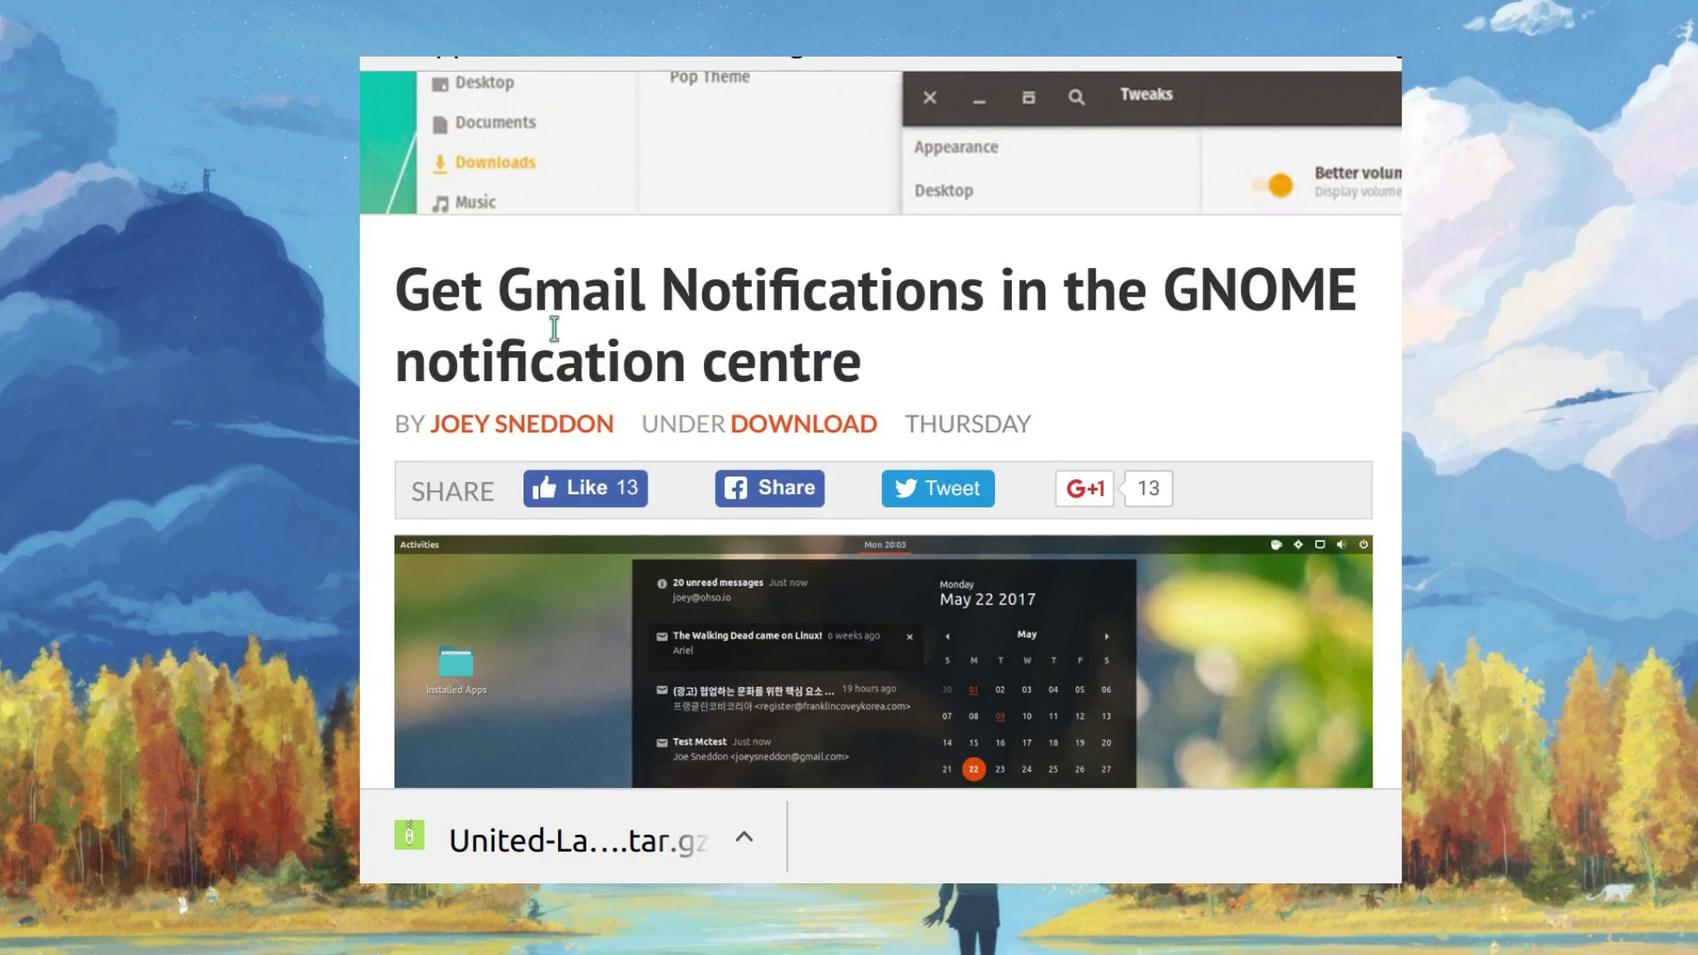
scroll(897, 365, down, 4)
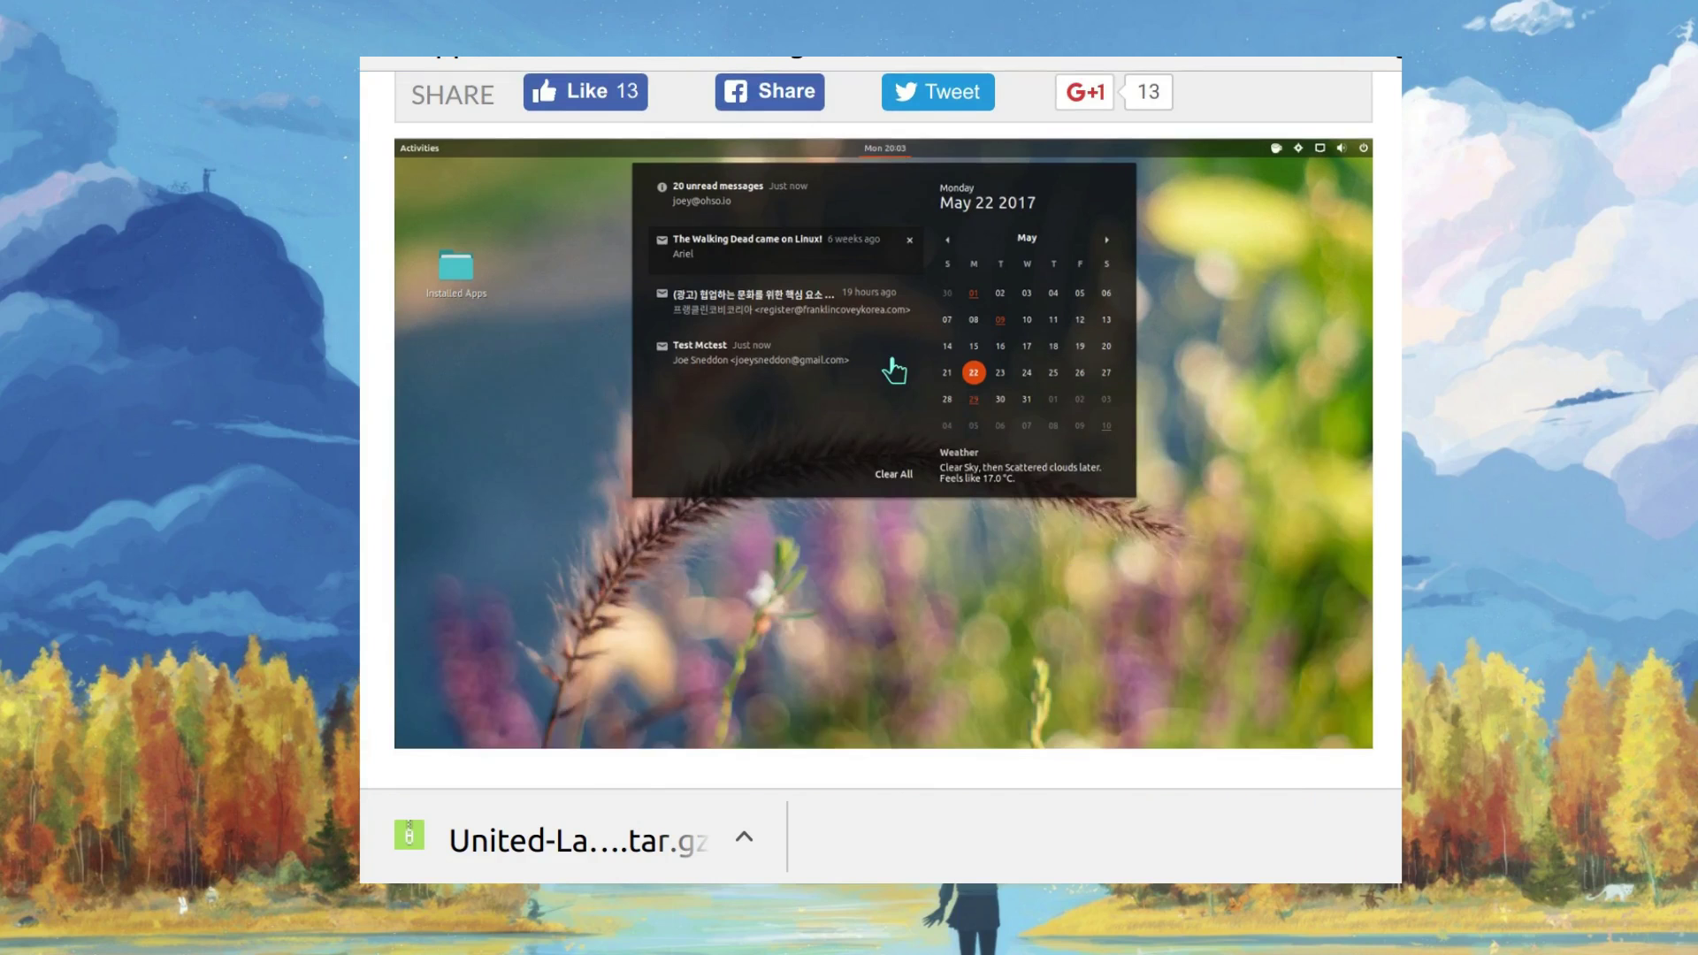
scroll(893, 370, down, 5)
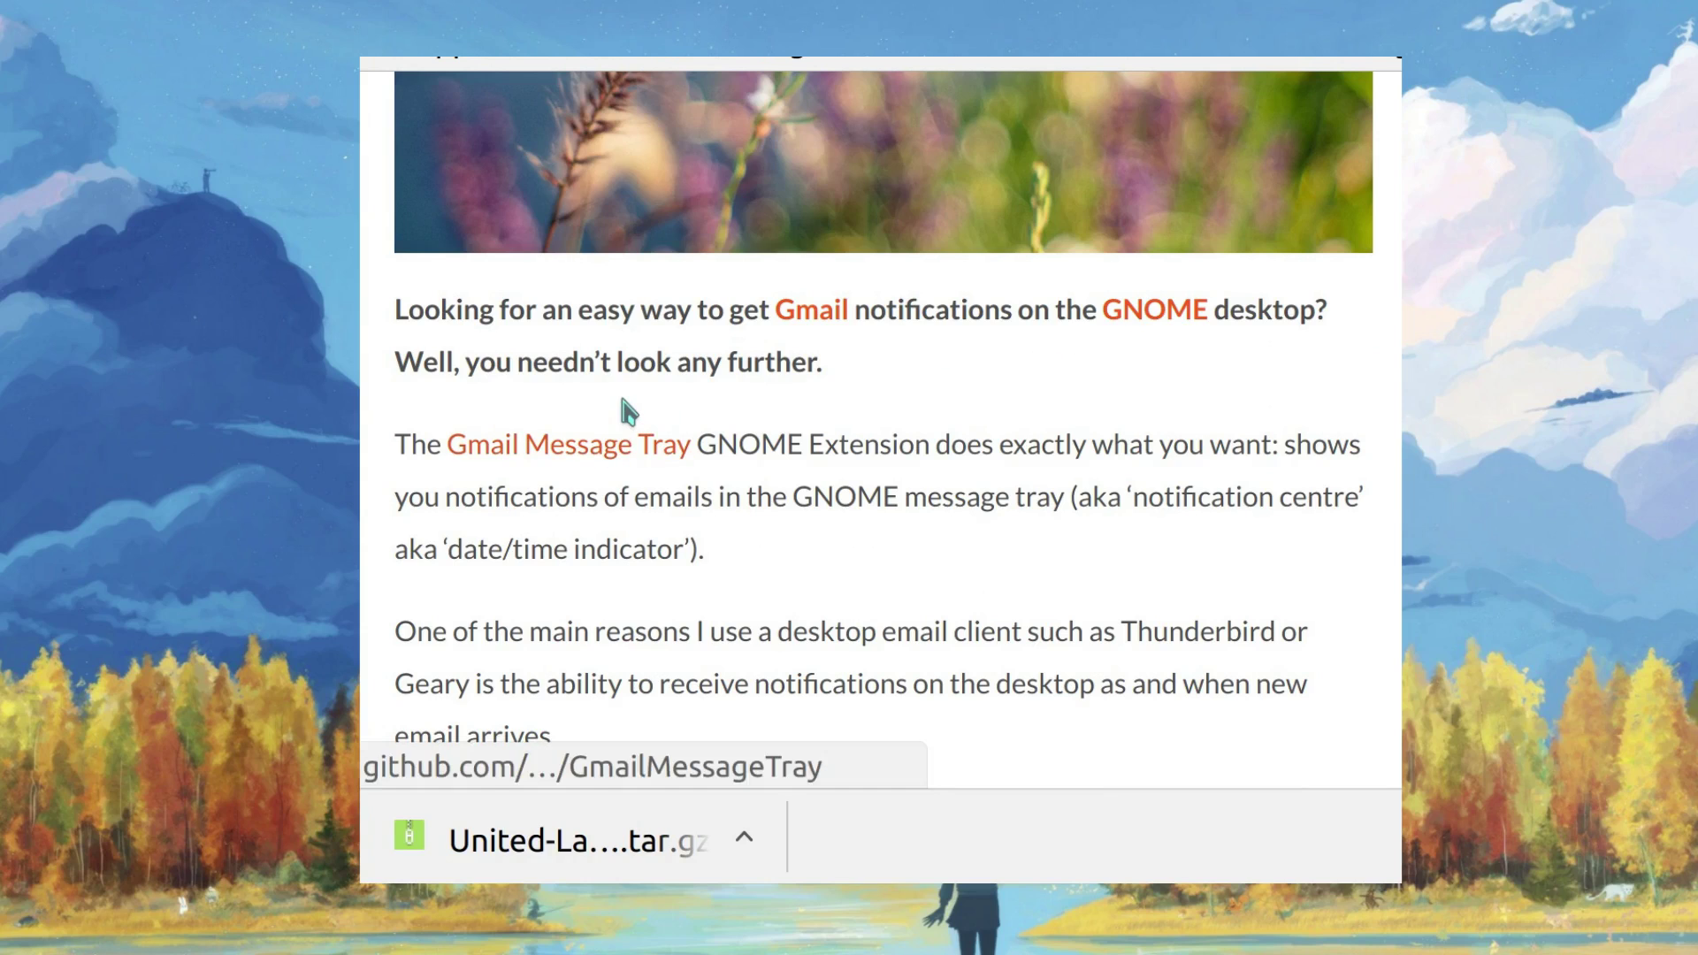
scroll(851, 387, down, 3)
scroll(800, 388, up, 2)
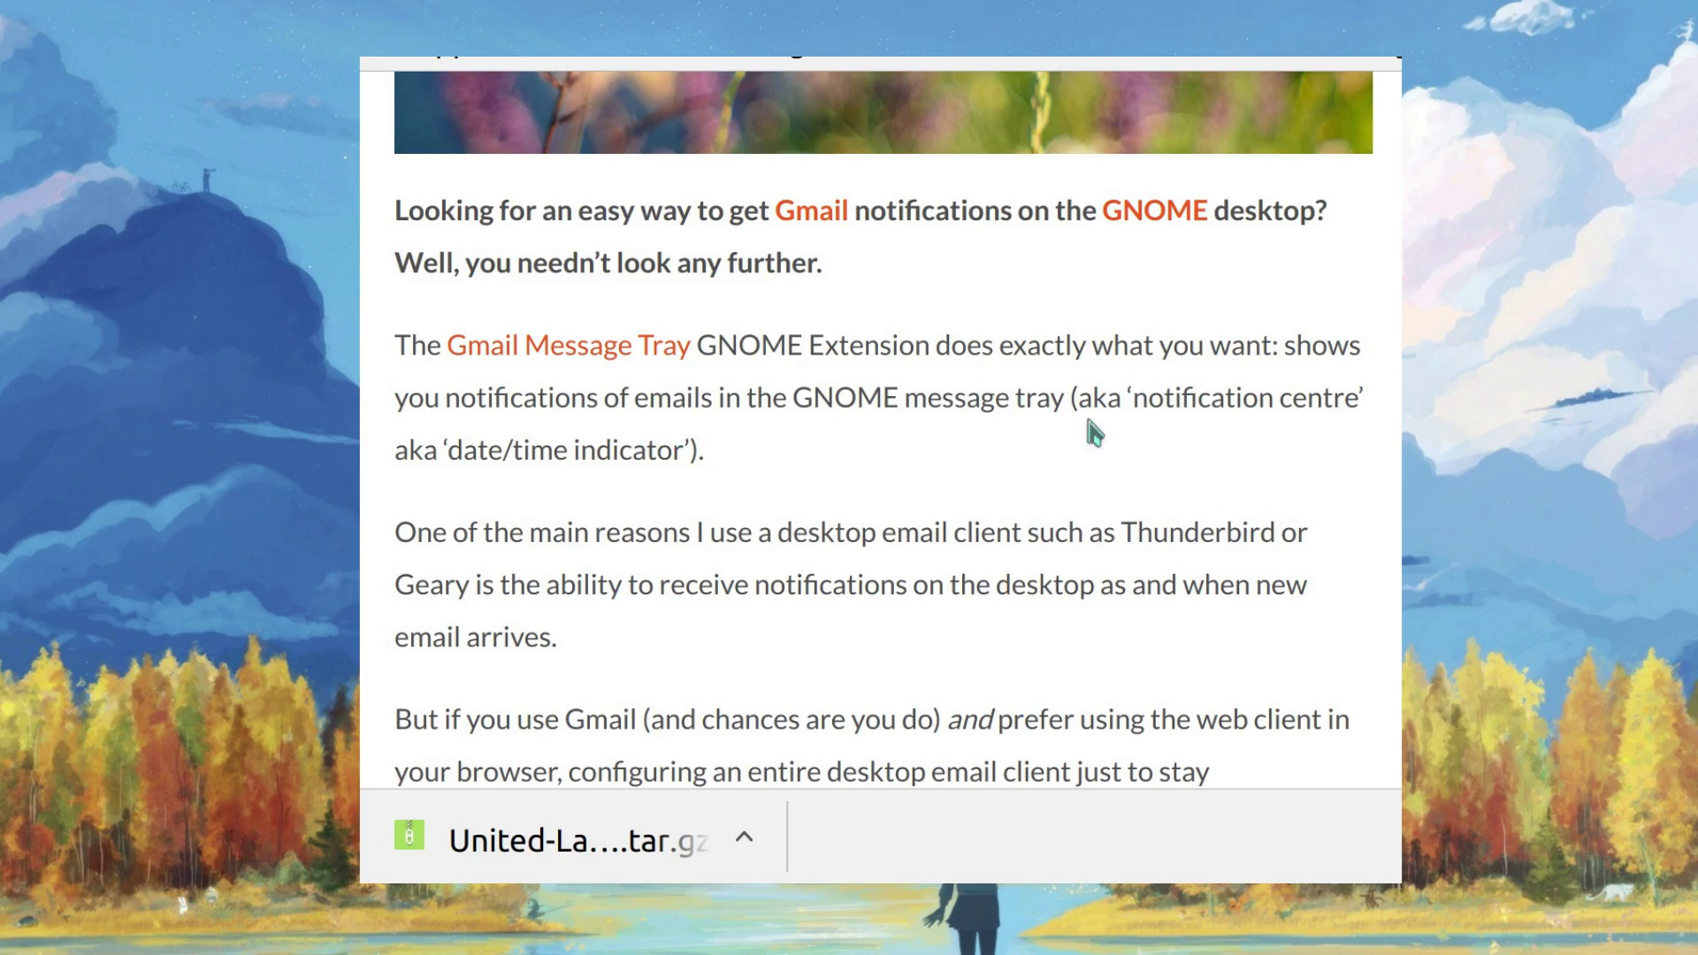
scroll(1124, 415, down, 5)
scroll(1122, 455, up, 1)
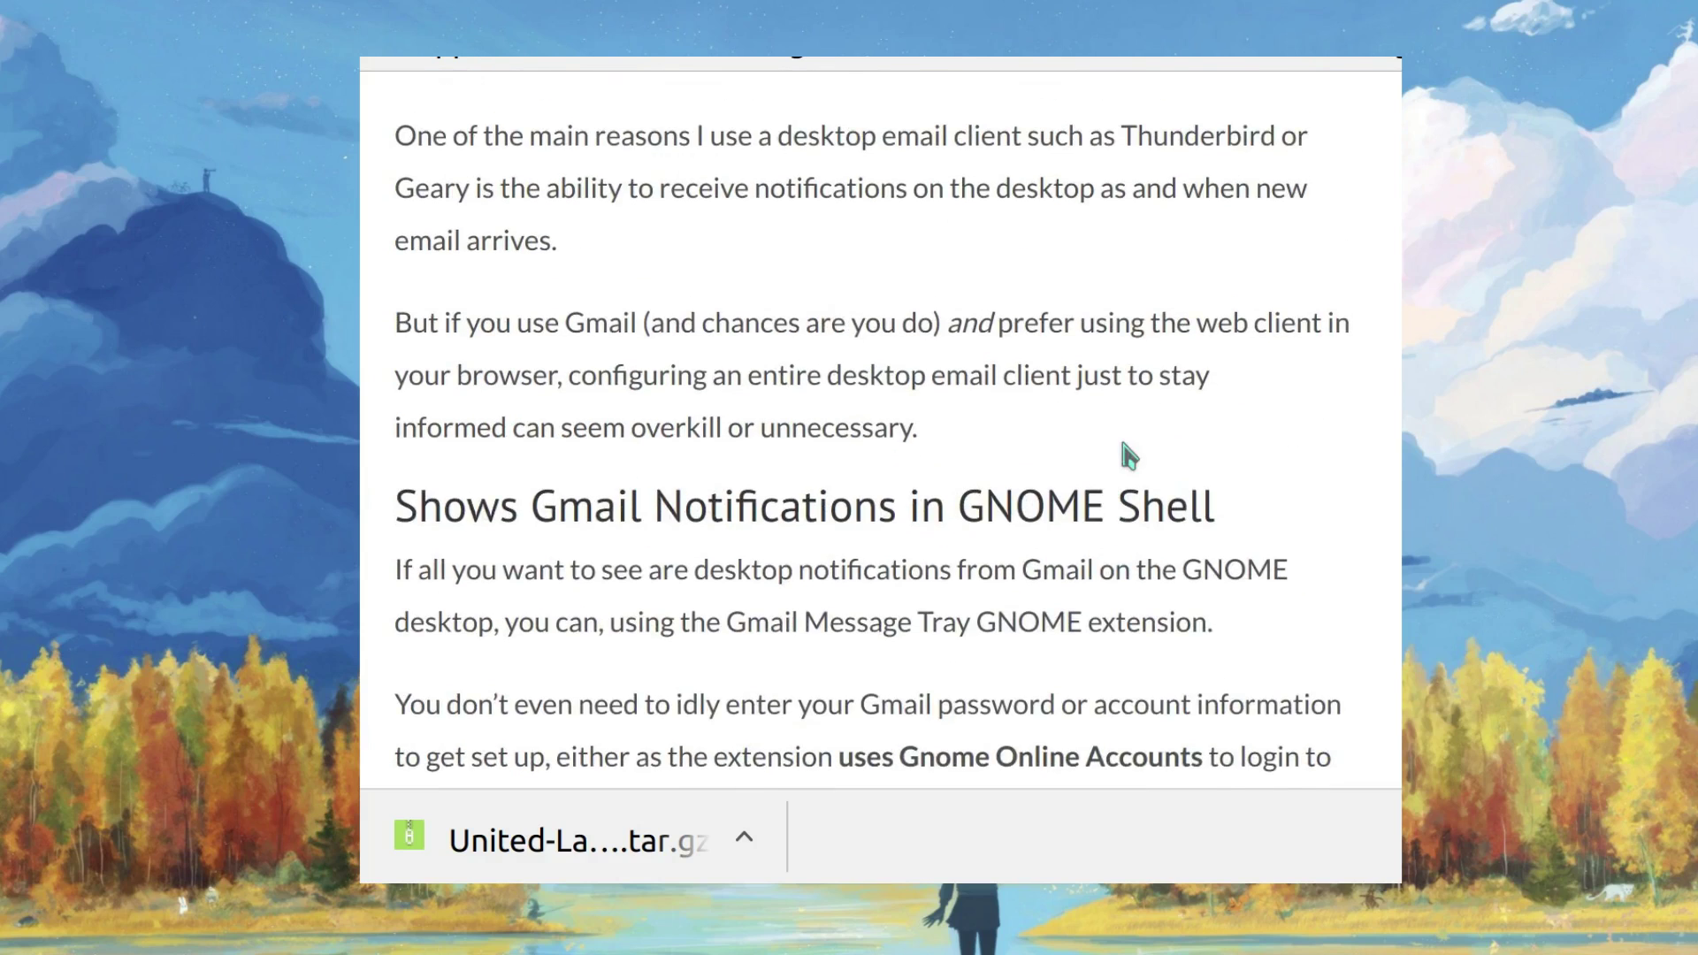
scroll(973, 495, down, 10)
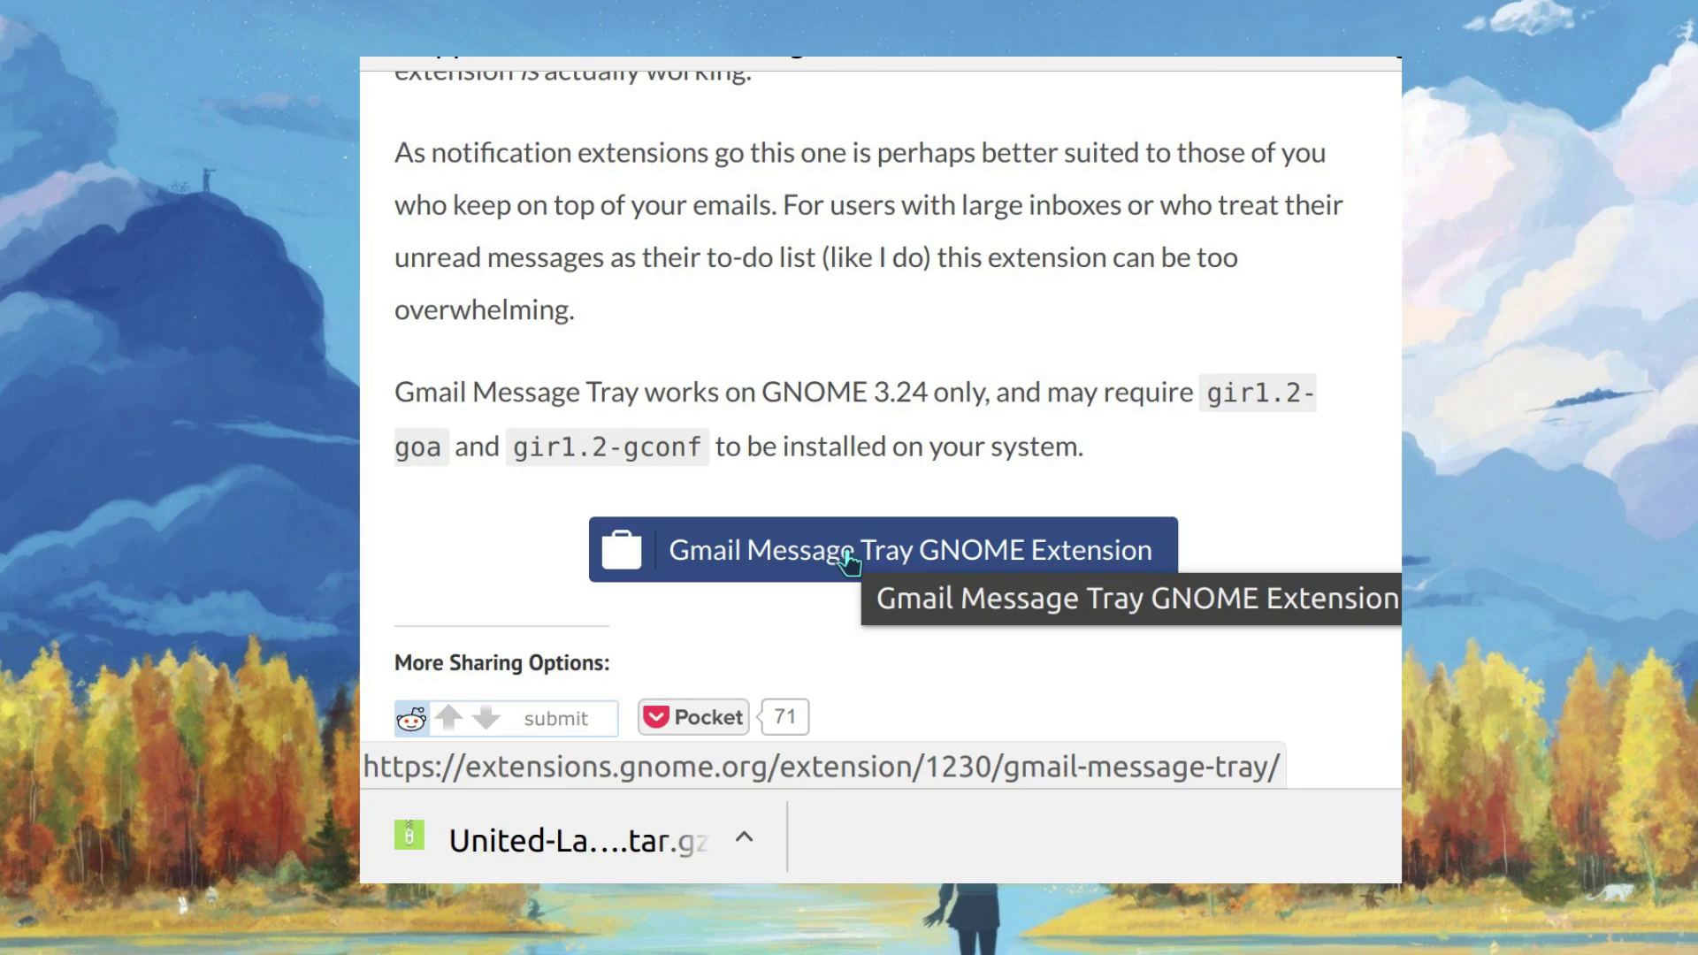
Bring the GNOME 3.24, gir1.2-goa and gir1.2-gconf requirements note into view
scroll(908, 501, up, 5)
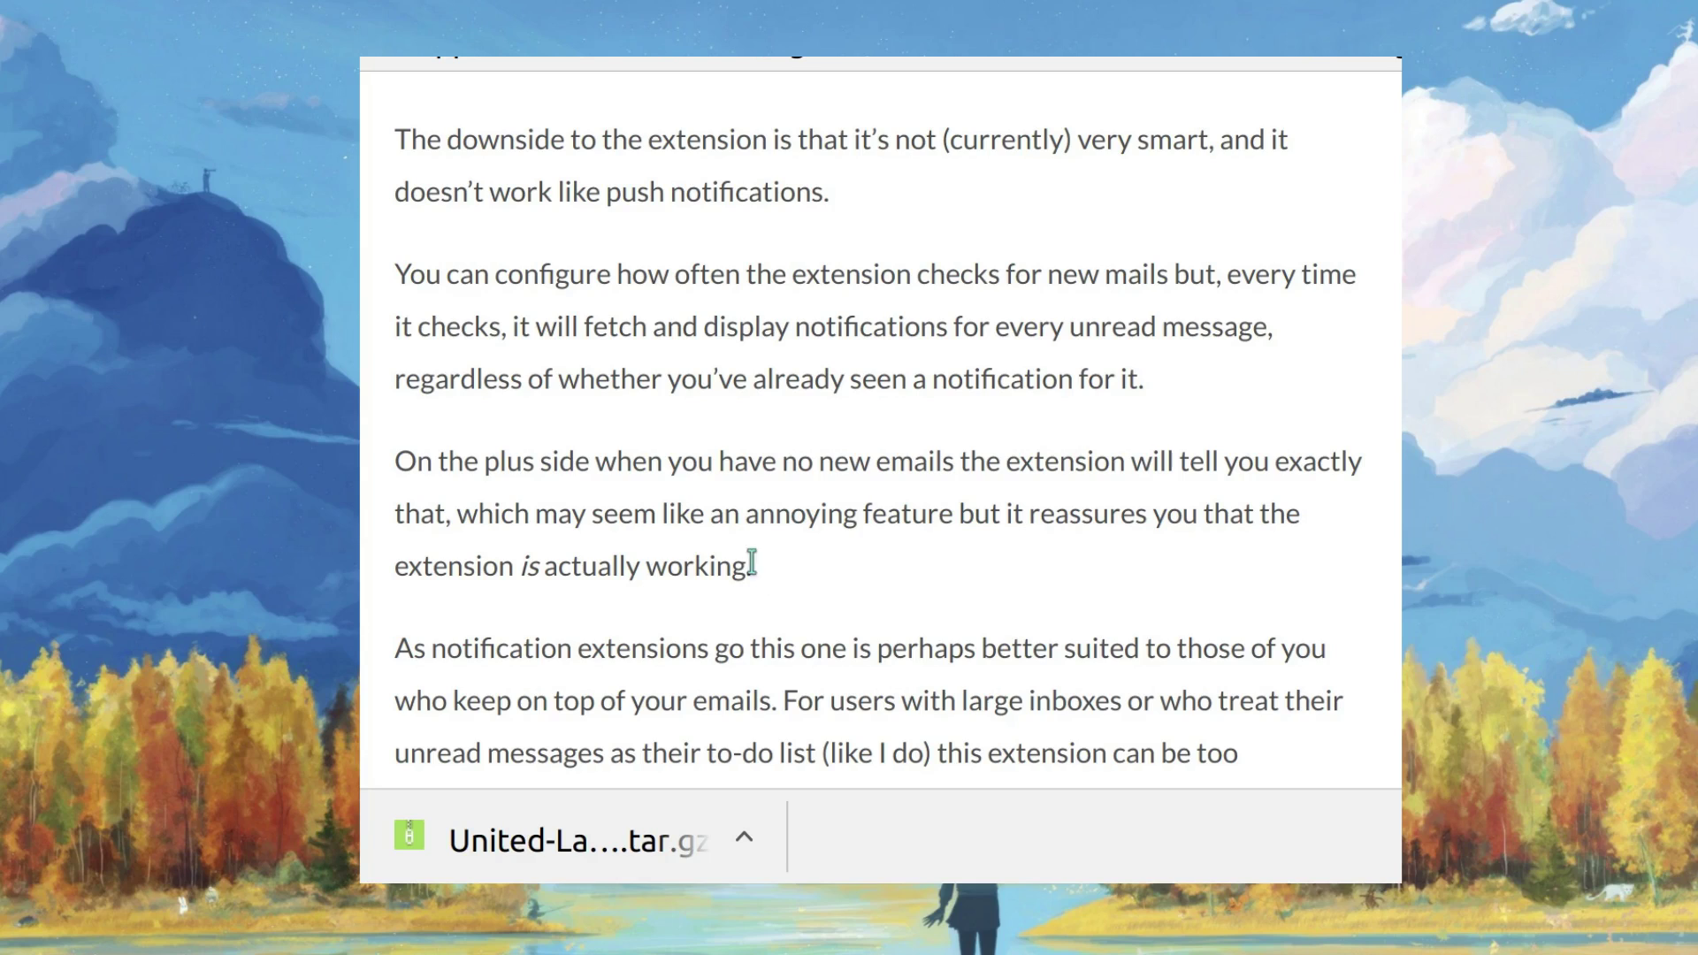
scroll(745, 575, down, 2)
scroll(743, 579, down, 4)
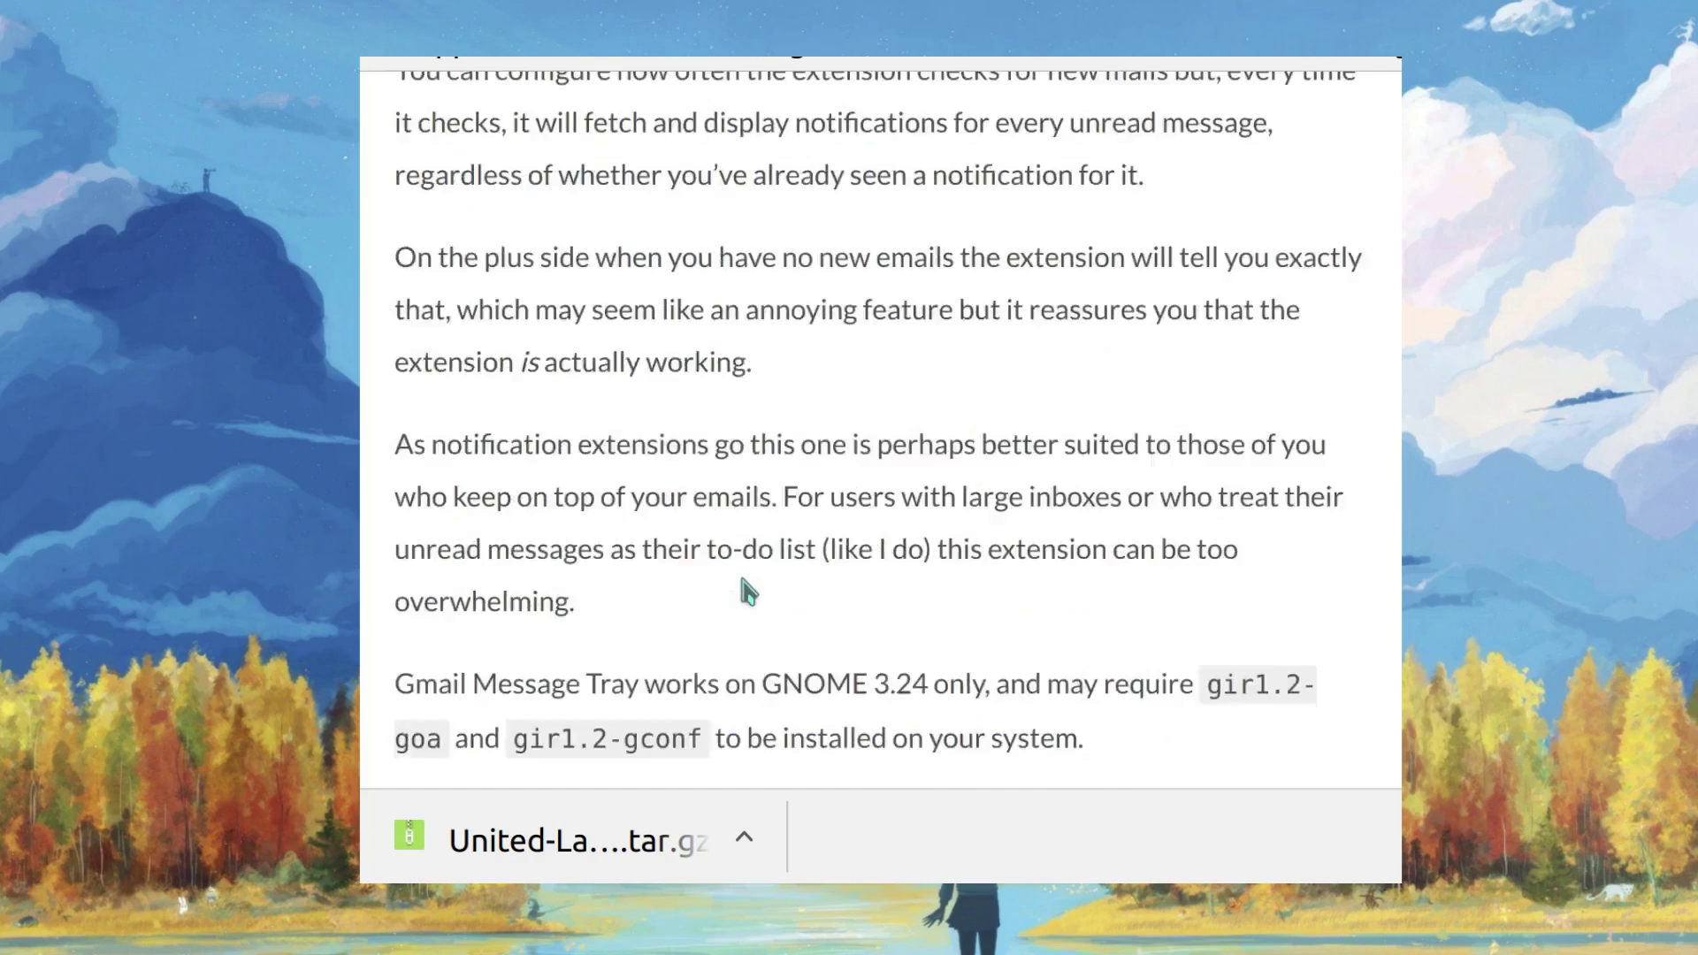
scroll(743, 579, down, 2)
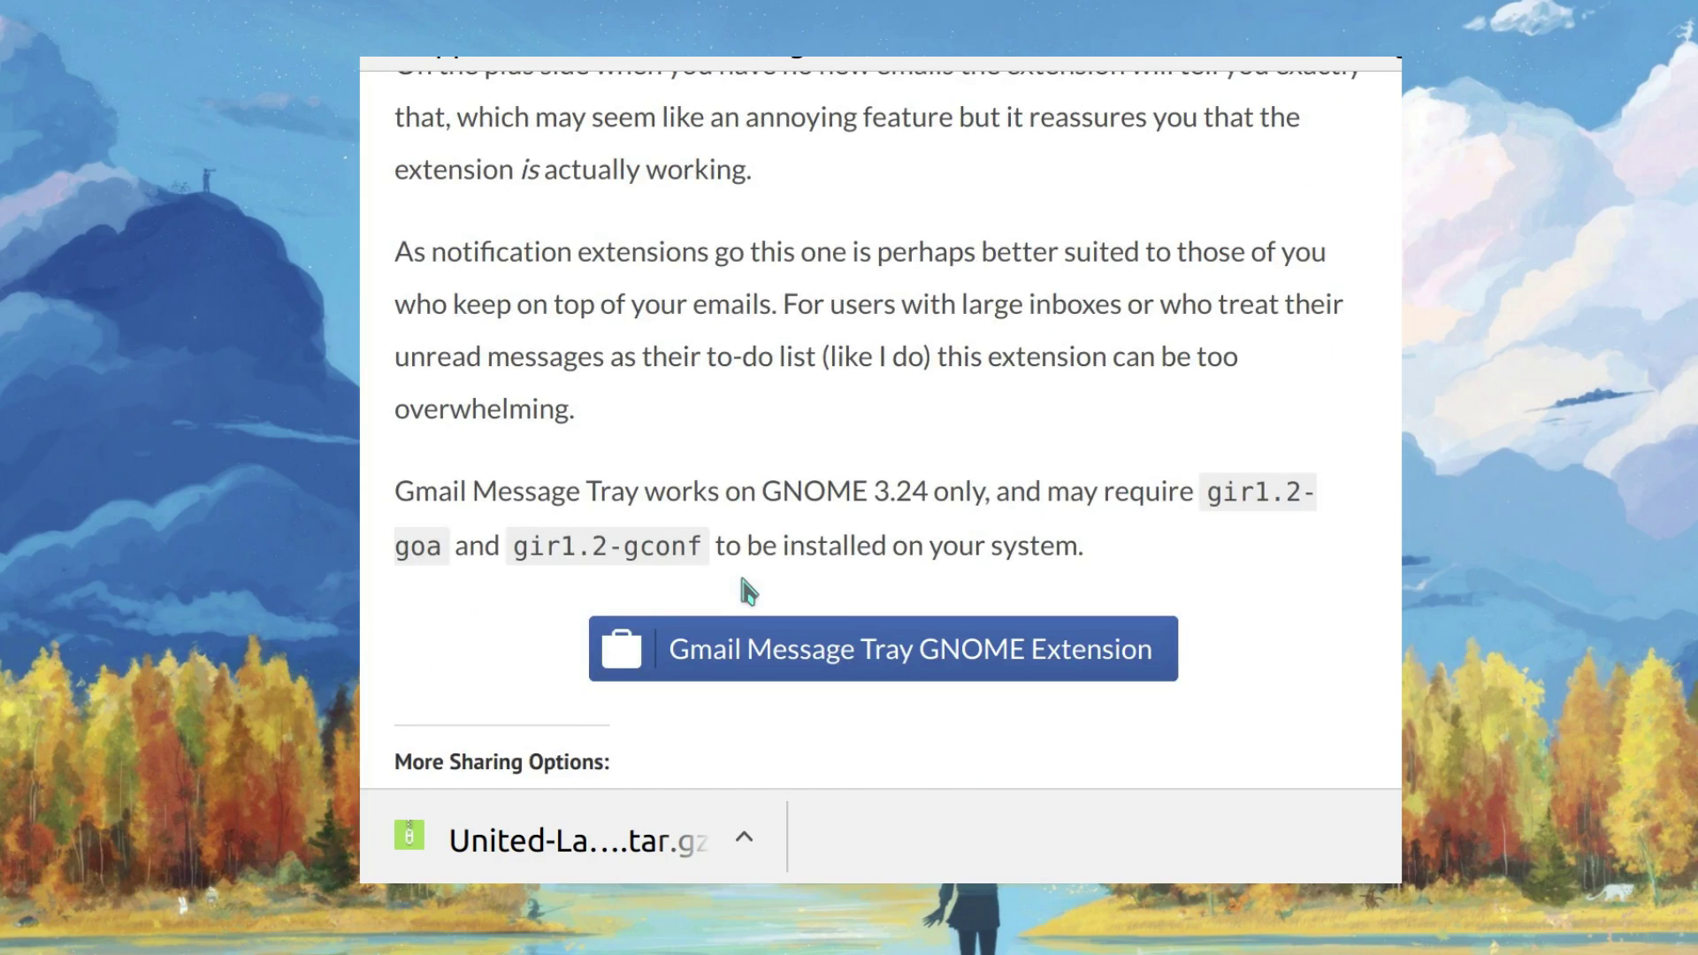